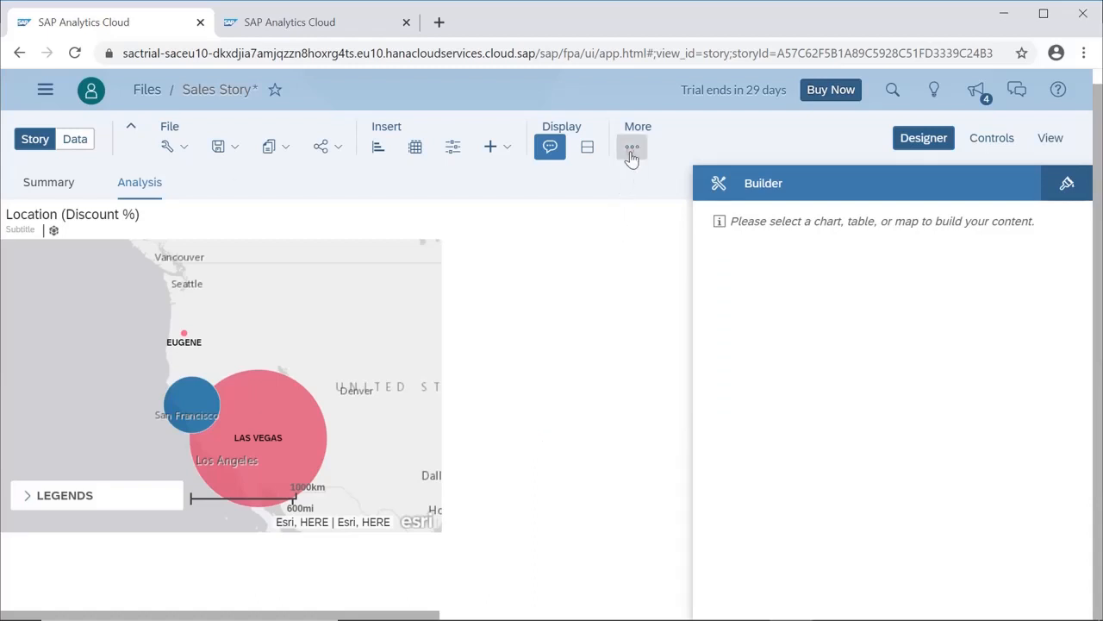
Step: Start linking dimensions between Planned_Events_Sample and BestRunJuice_SampleModel, matching City with Location
{"action": "left_click", "coordinate": [632, 148]}
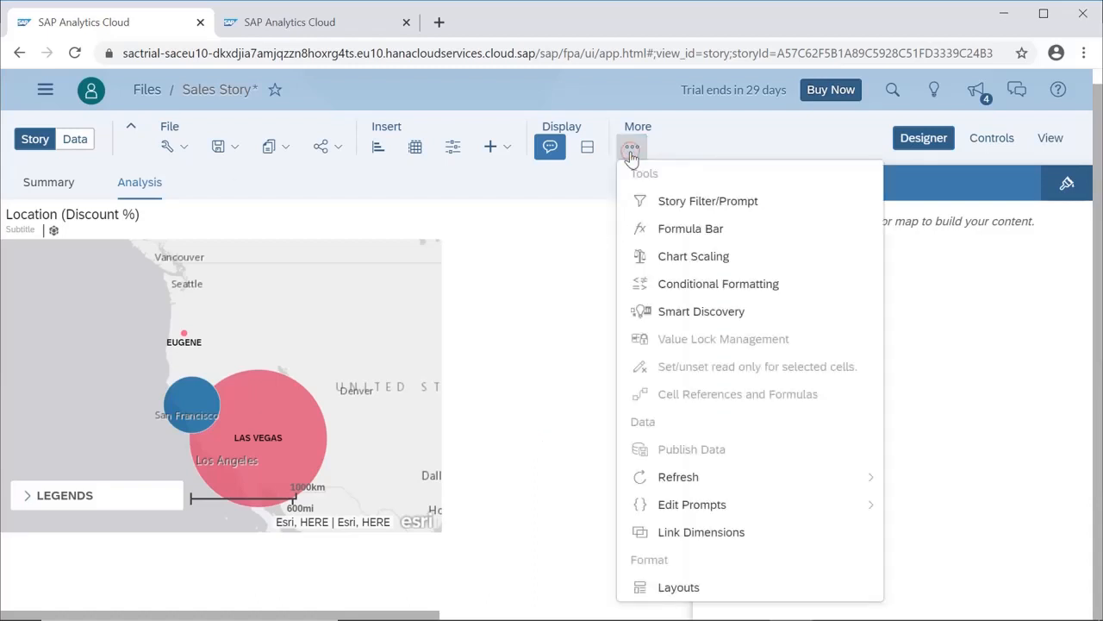
{"action": "left_click", "coordinate": [700, 532]}
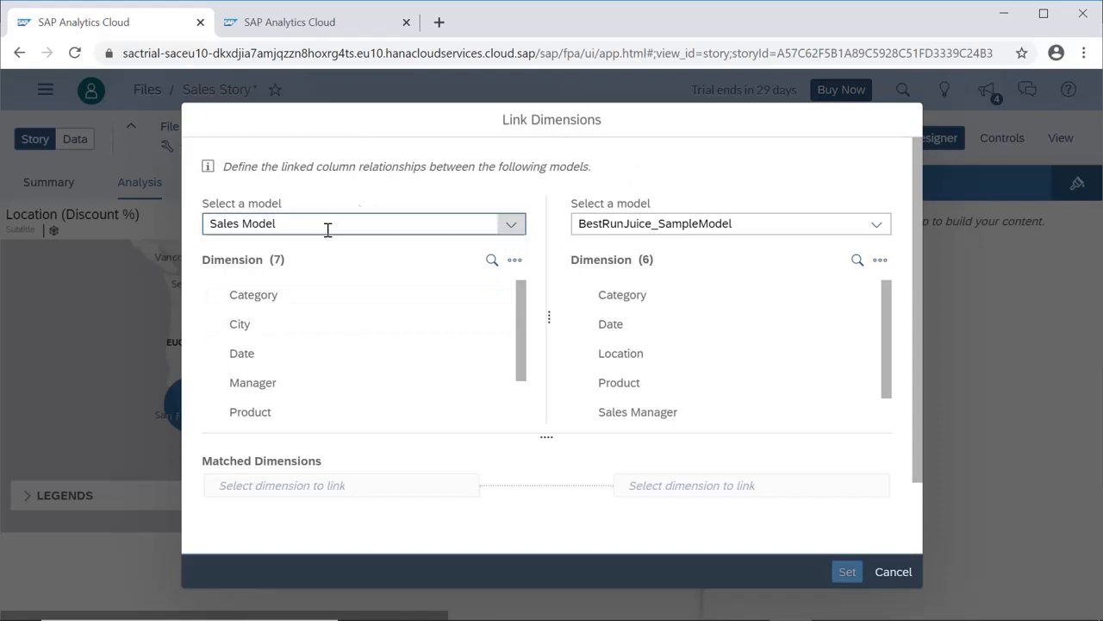
{"action": "left_click", "coordinate": [511, 223]}
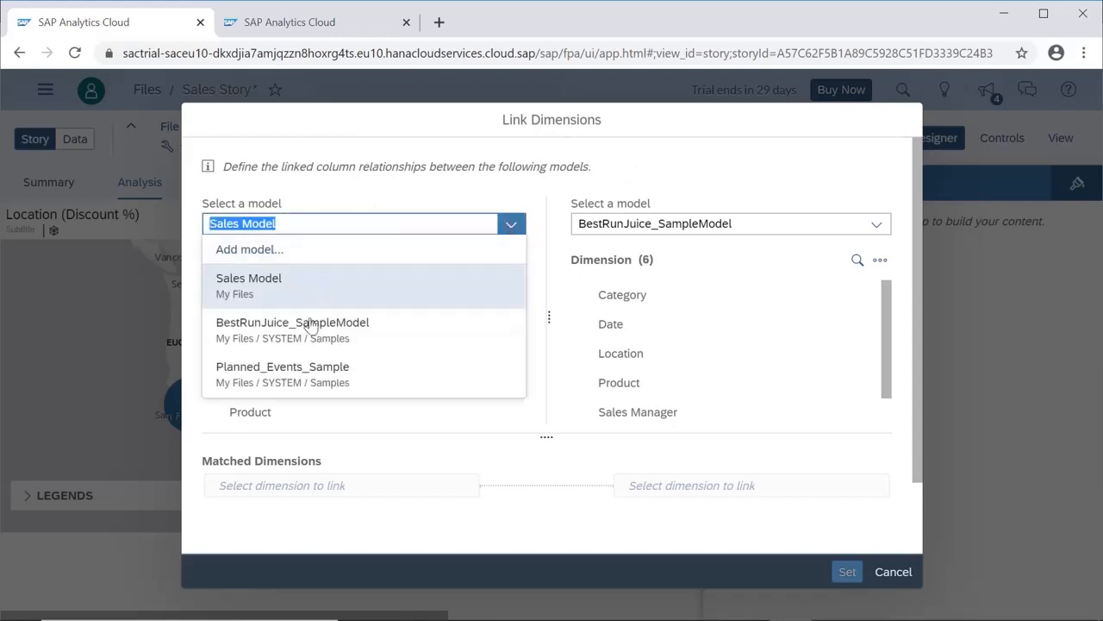
{"action": "left_click", "coordinate": [297, 369]}
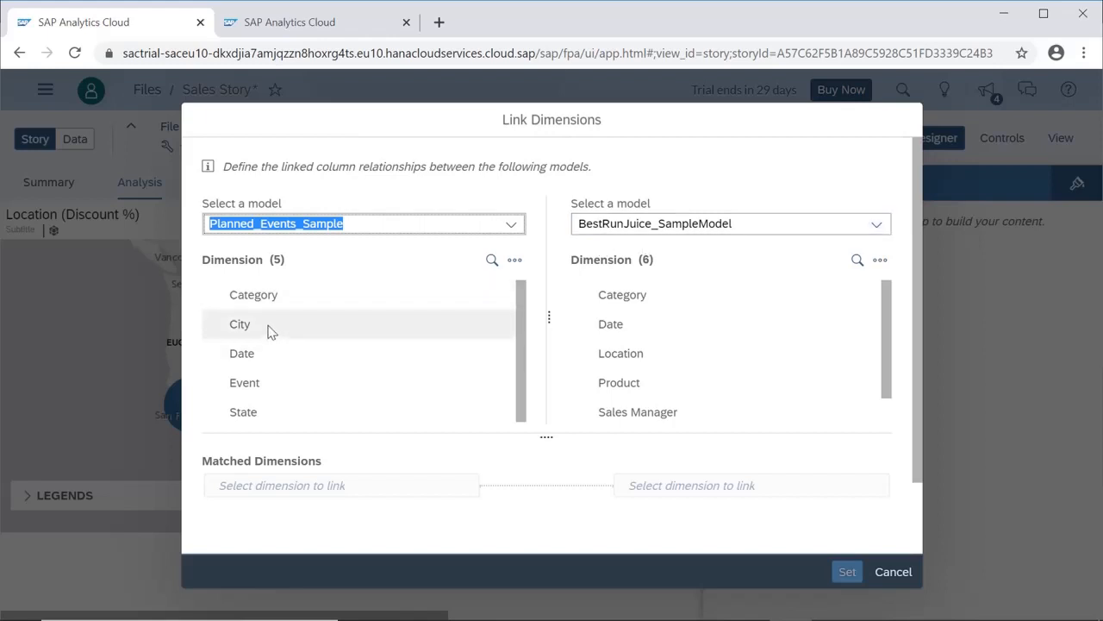
{"action": "mouse_move", "coordinate": [269, 330]}
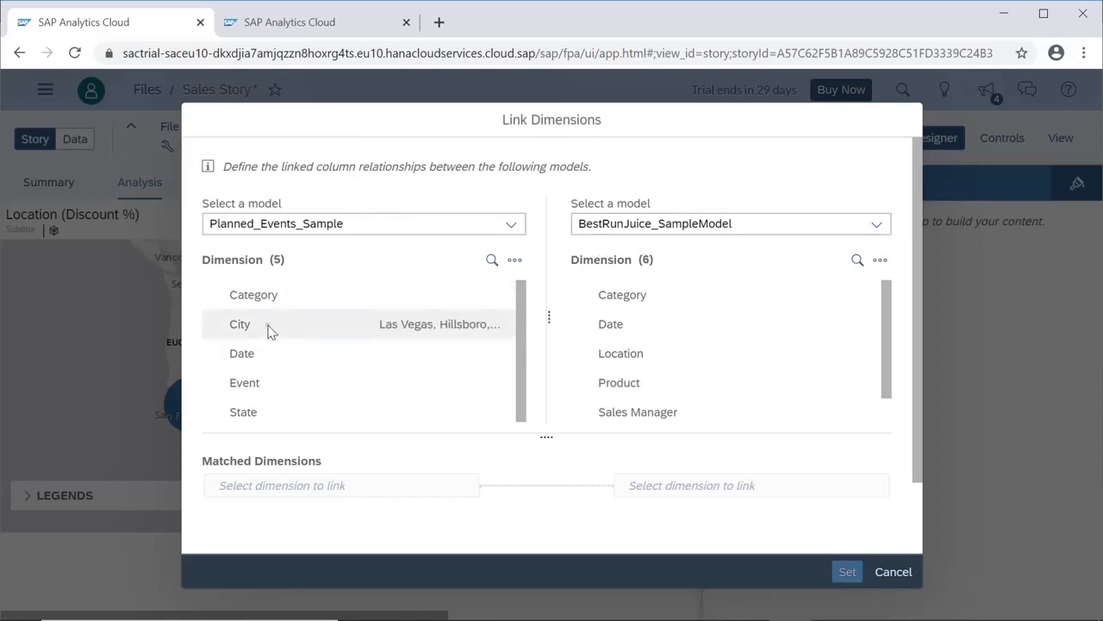
{"action": "left_click", "coordinate": [268, 328]}
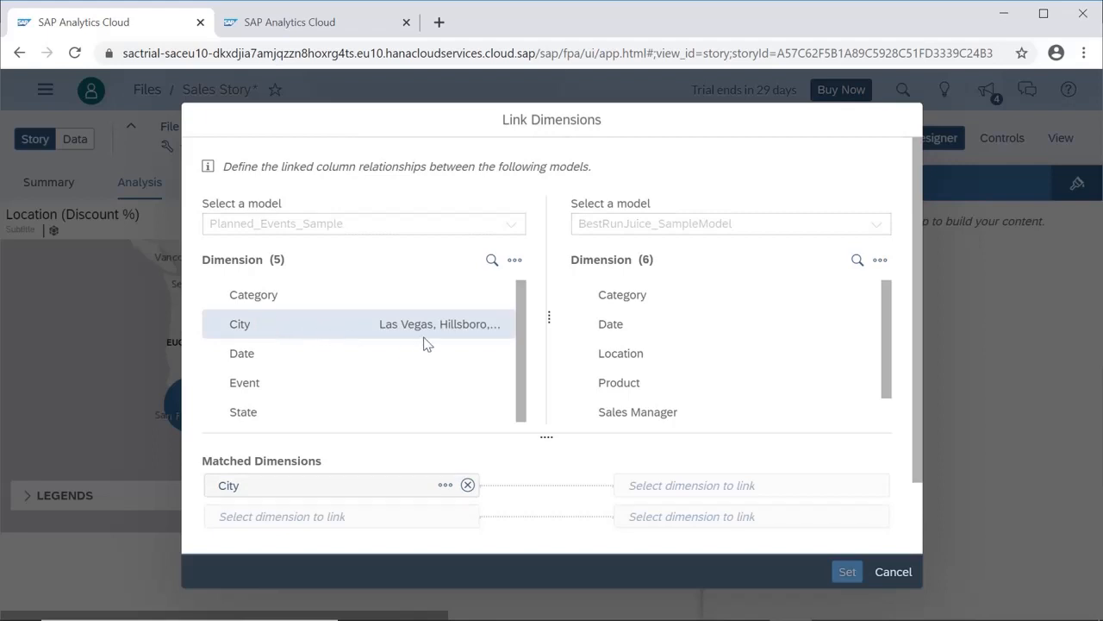
{"action": "left_click", "coordinate": [622, 359]}
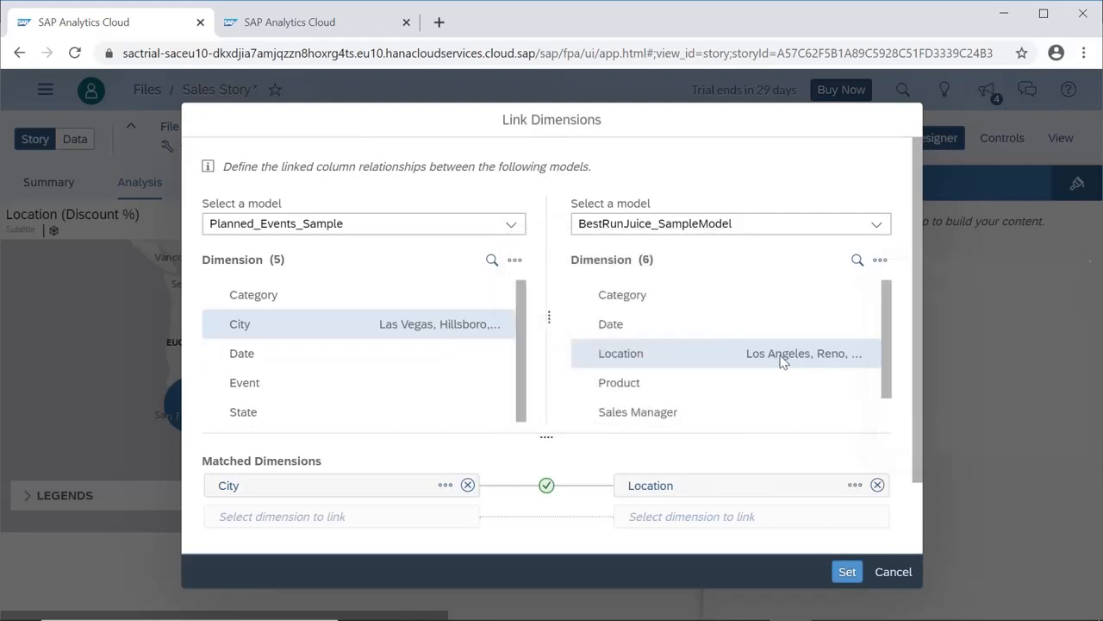
Step: Compare the sample members of the City dimension with those of the Location dimension
{"action": "mouse_move", "coordinate": [488, 328]}
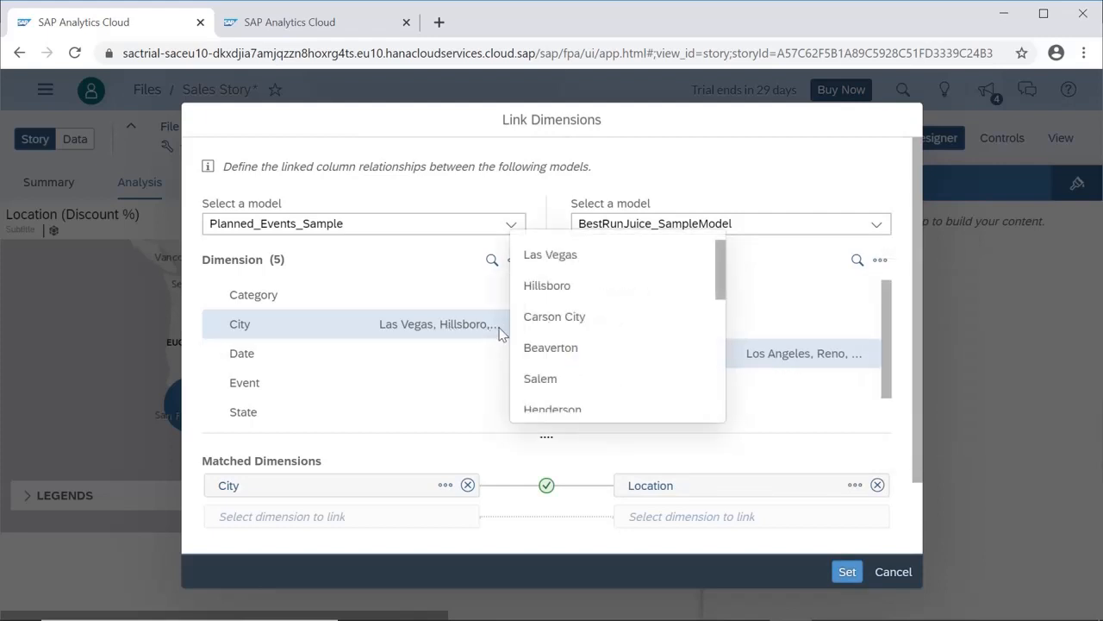
{"action": "left_click_drag", "start_coordinate": [719, 279], "coordinate": [717, 398]}
{"action": "mouse_move", "coordinate": [853, 360]}
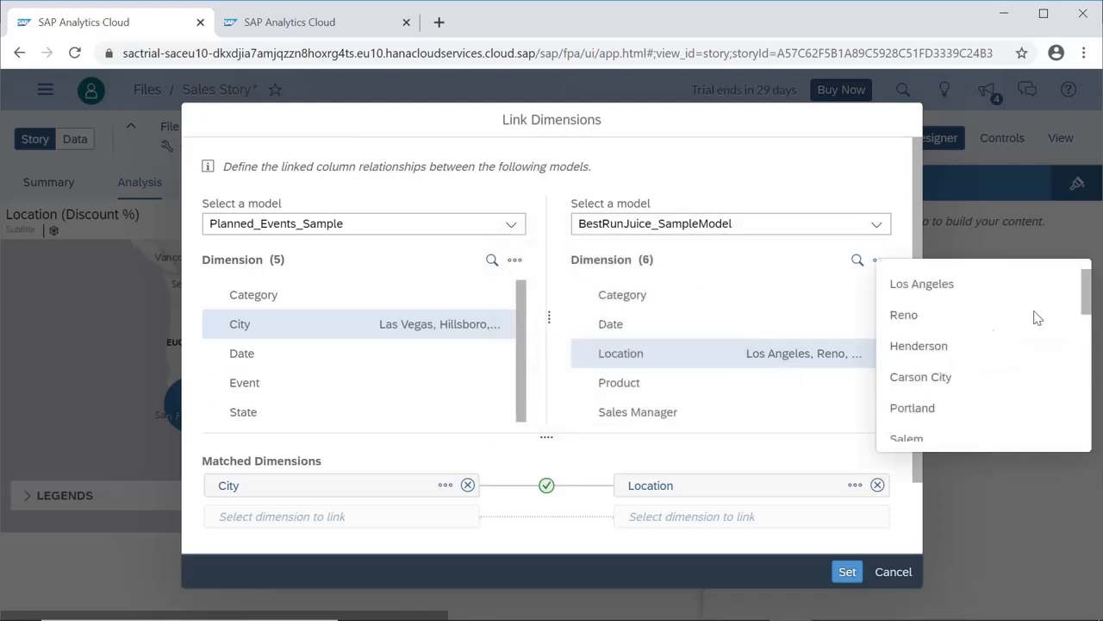
{"action": "left_click_drag", "start_coordinate": [1085, 301], "coordinate": [1041, 316]}
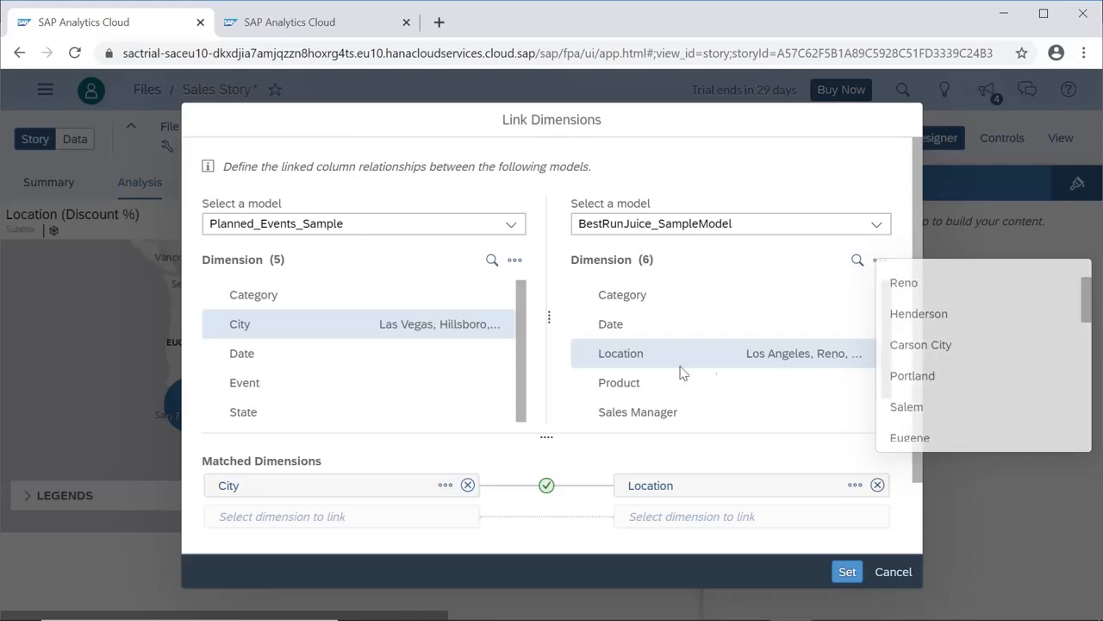
{"action": "left_click_drag", "start_coordinate": [519, 403], "coordinate": [520, 420]}
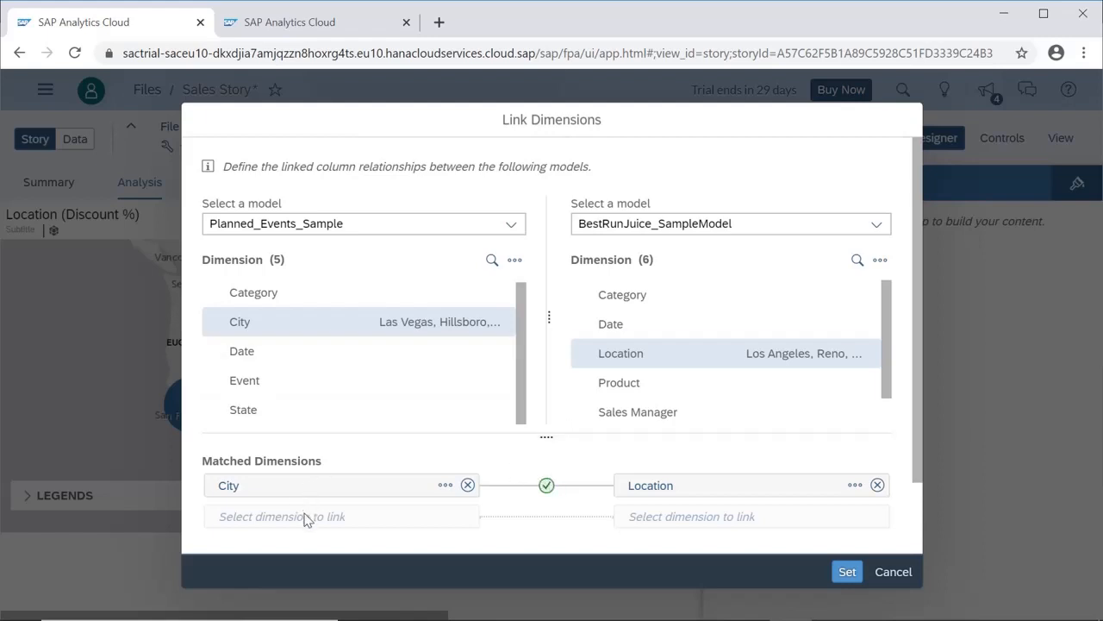
Step: Remove the extra Event match after trying it and apply the model link with only City and Location matched
{"action": "left_click", "coordinate": [240, 390]}
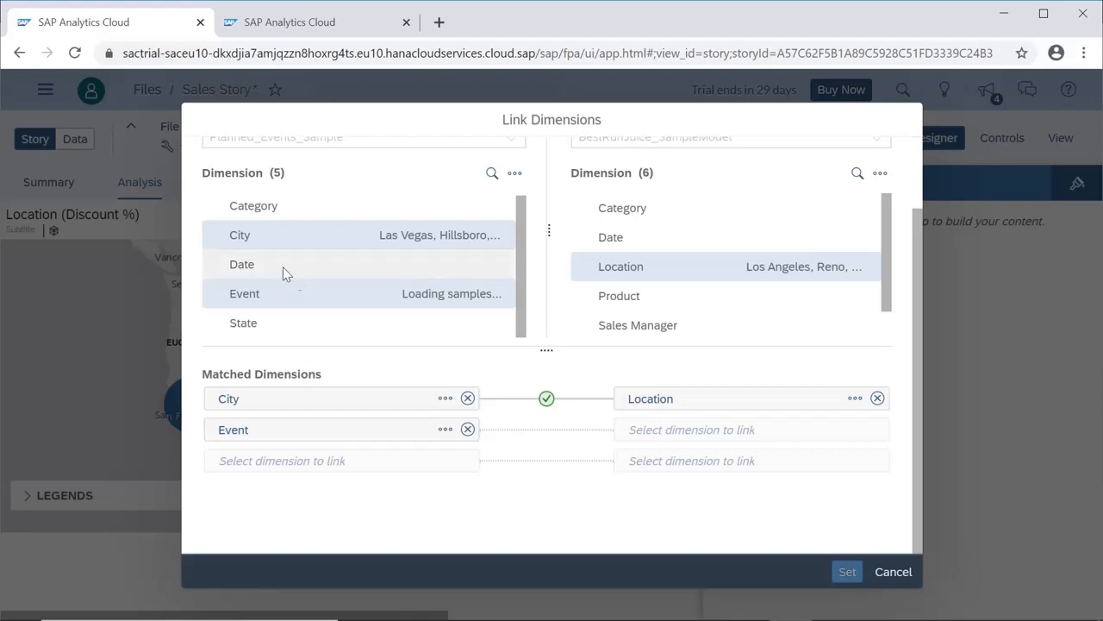
{"action": "left_click", "coordinate": [465, 429]}
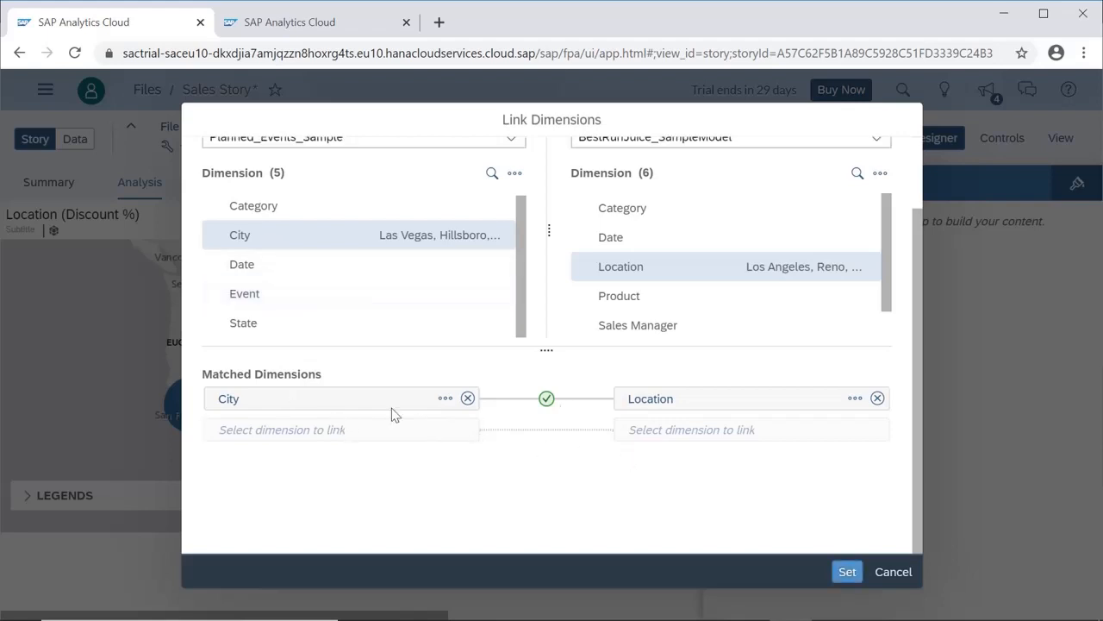
{"action": "left_click", "coordinate": [848, 573]}
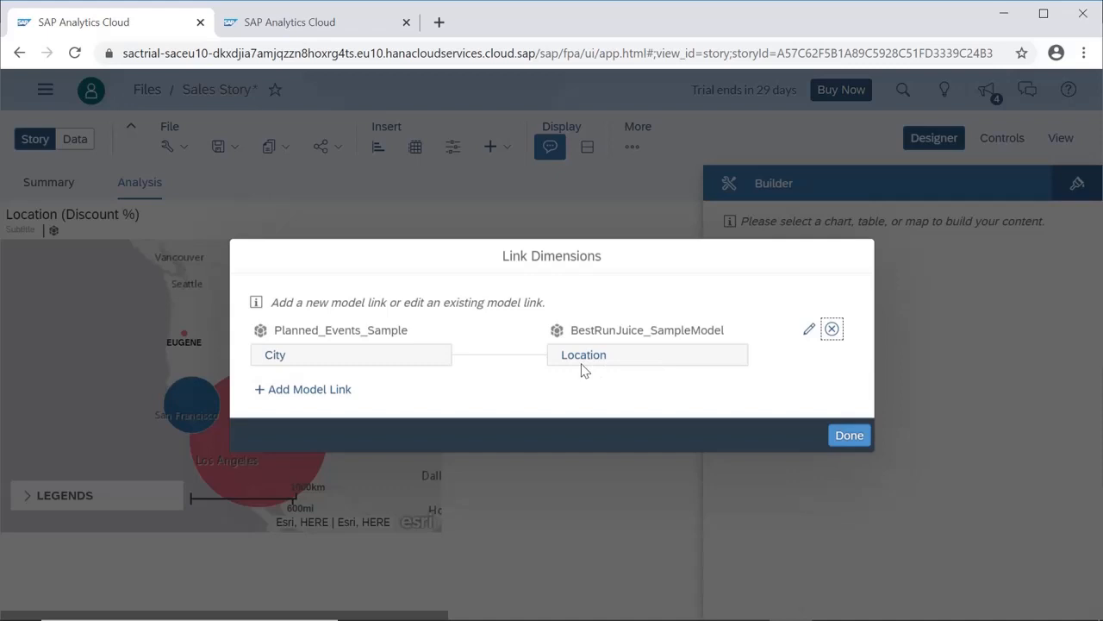
{"action": "left_click", "coordinate": [852, 437]}
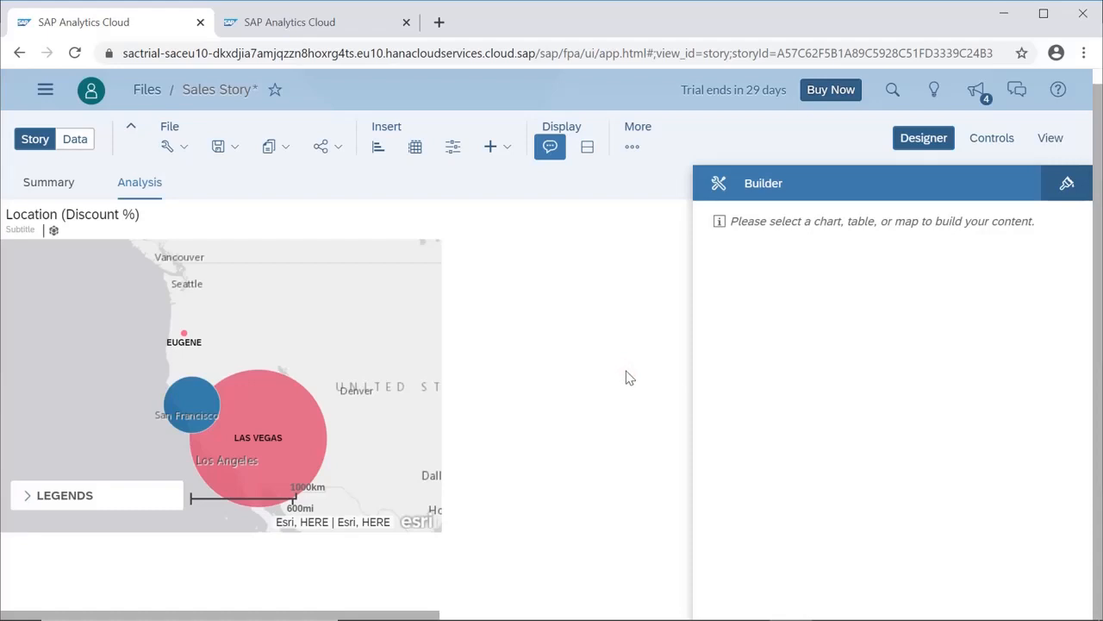
Step: Insert a new chart on the Analysis page and make it a Scatterplot
{"action": "left_click", "coordinate": [379, 154]}
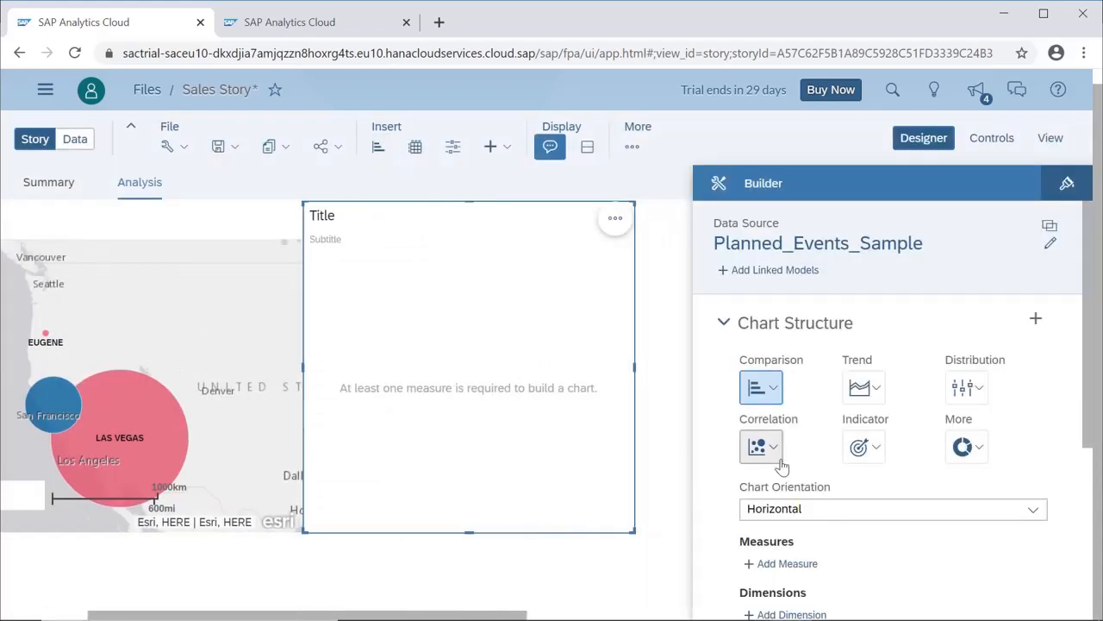
{"action": "left_click", "coordinate": [774, 450]}
{"action": "left_click", "coordinate": [807, 536]}
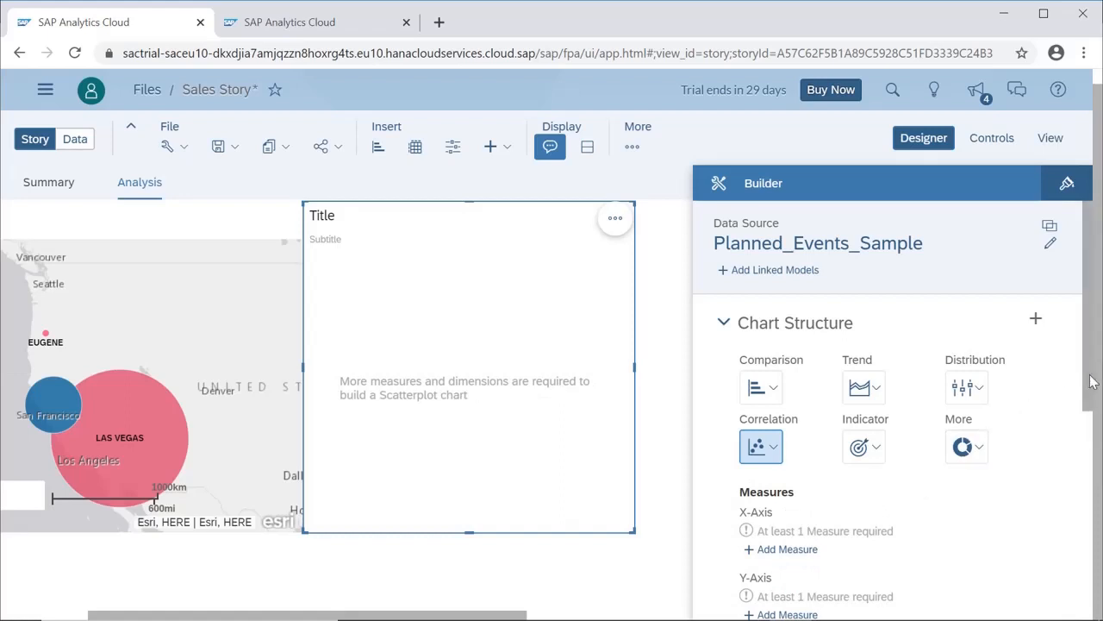
Step: Add No of Events for 2016 as the scatterplot's X-axis measure
{"action": "left_click_drag", "start_coordinate": [1091, 380], "coordinate": [1088, 438]}
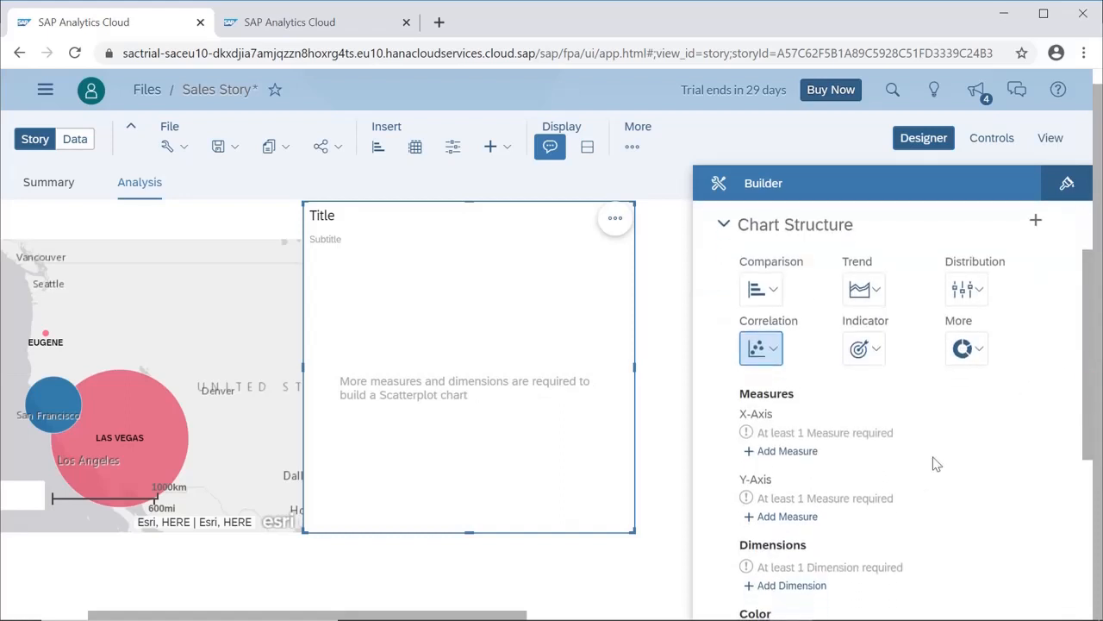
{"action": "left_click", "coordinate": [775, 453]}
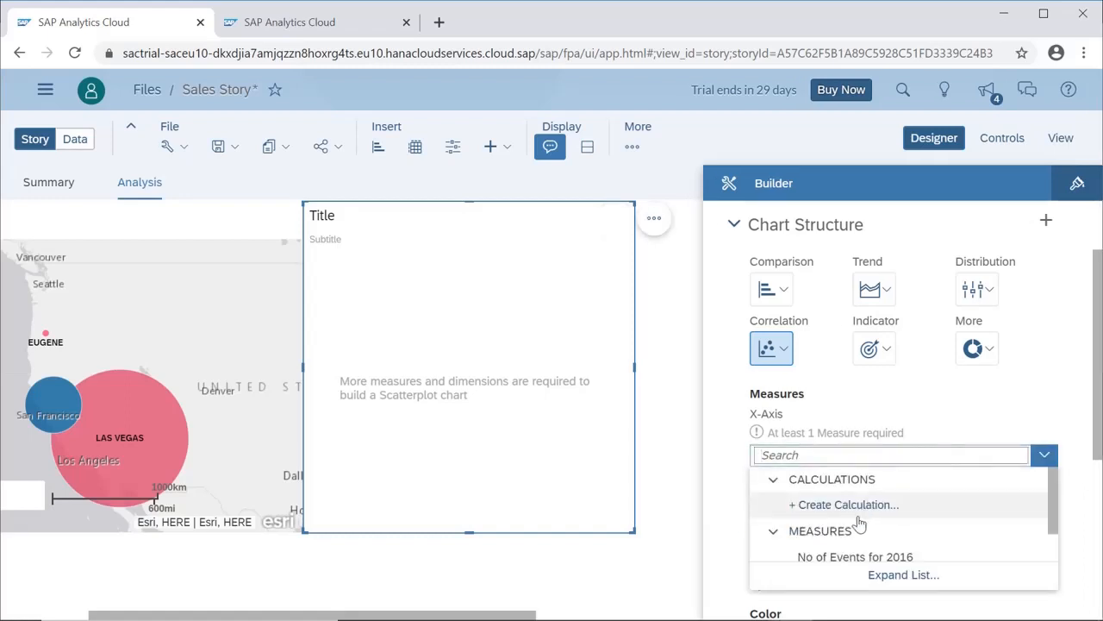
{"action": "scroll", "coordinate": [906, 521], "scroll_direction": "down", "scroll_amount": 1}
{"action": "left_click", "coordinate": [885, 517]}
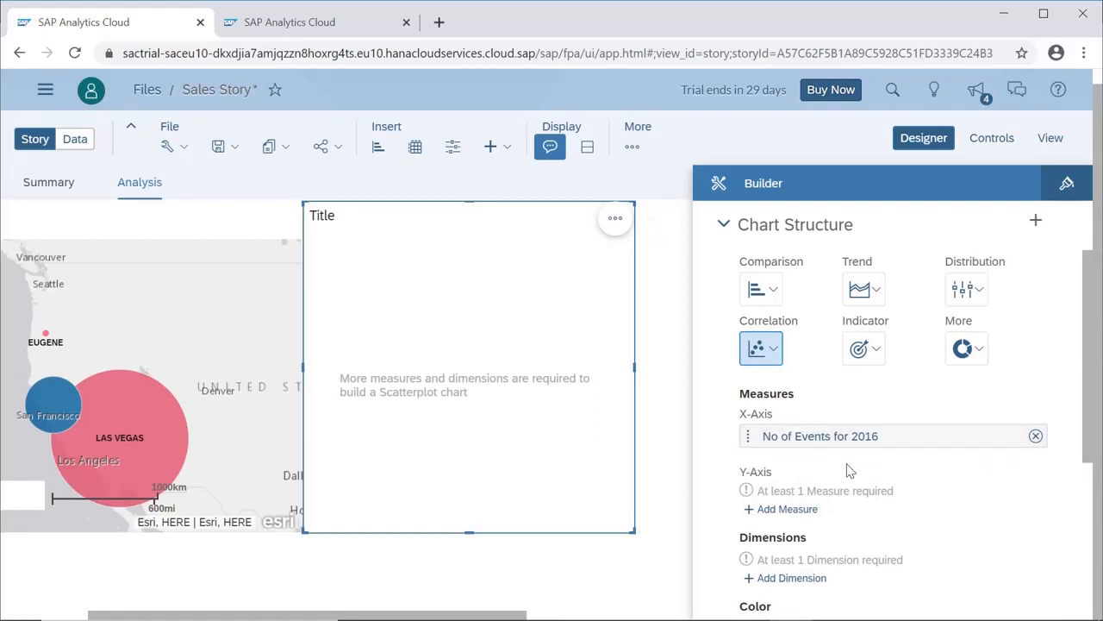
Step: Add BestRunJuice_SampleModel as a linked model to the scatterplot's data source
{"action": "scroll", "coordinate": [840, 470], "scroll_direction": "down", "scroll_amount": 3}
{"action": "scroll", "coordinate": [828, 470], "scroll_direction": "up", "scroll_amount": 3}
{"action": "scroll", "coordinate": [934, 436], "scroll_direction": "up", "scroll_amount": 2}
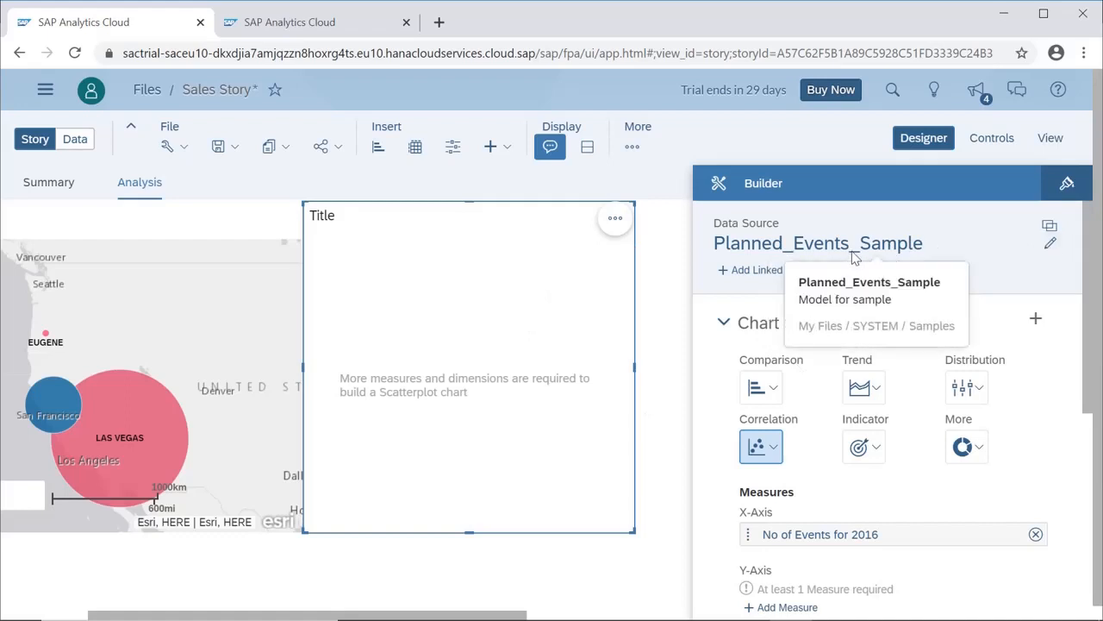
{"action": "left_click", "coordinate": [764, 273]}
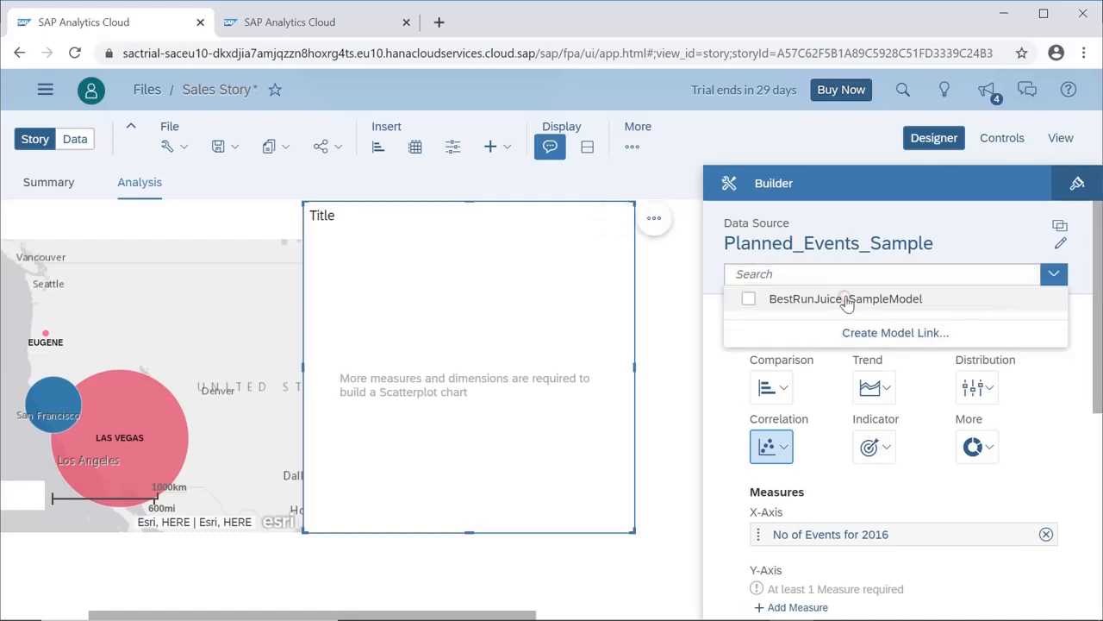
{"action": "left_click", "coordinate": [950, 302]}
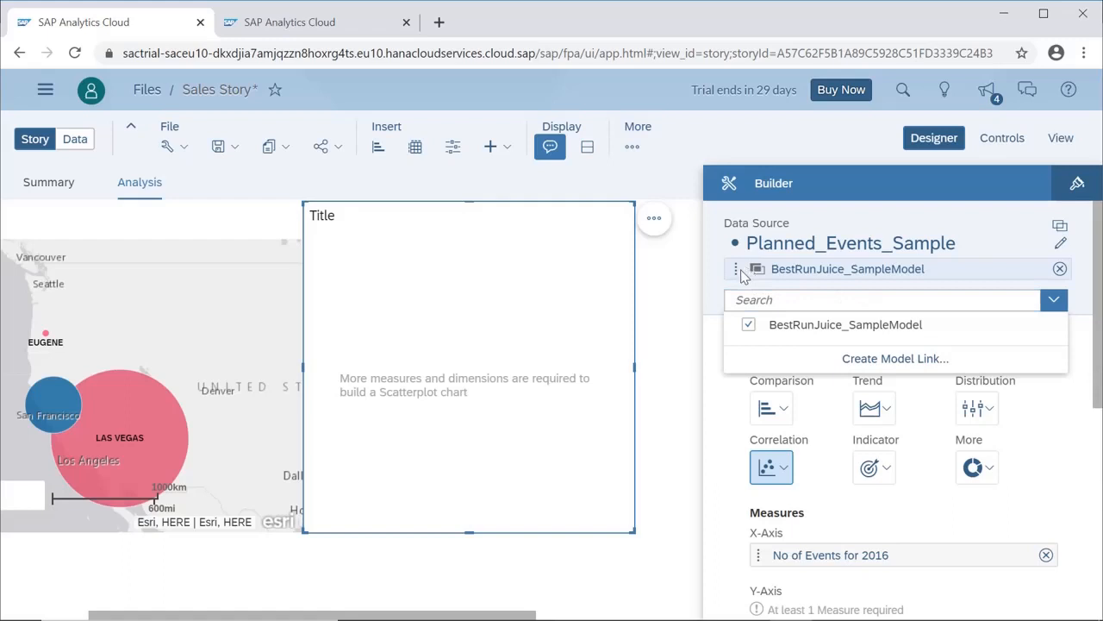
{"action": "left_click", "coordinate": [1091, 294]}
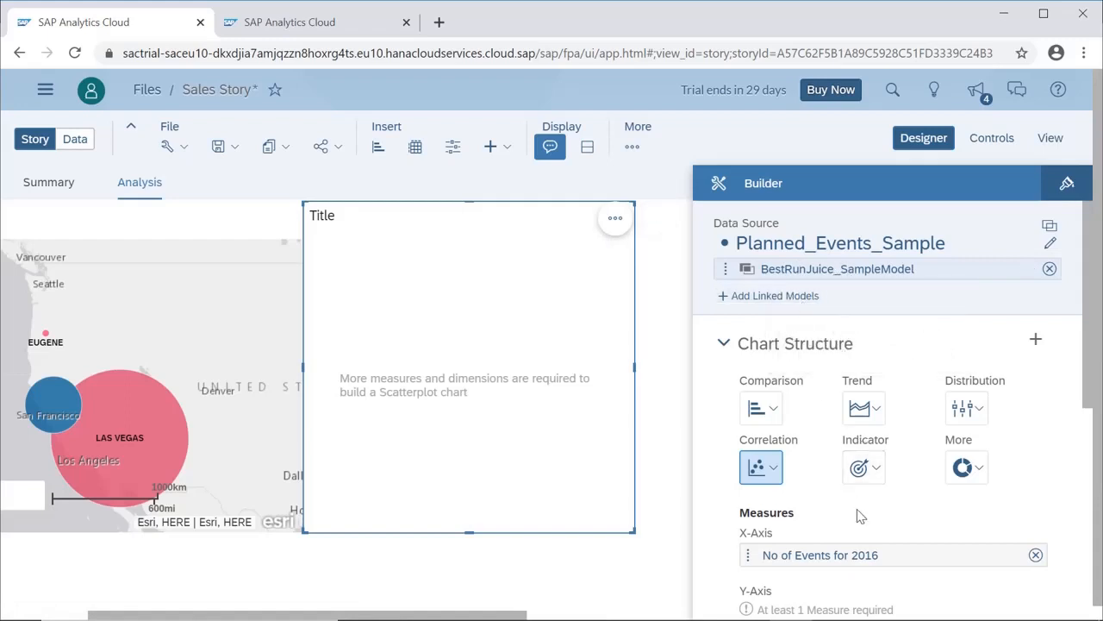
Step: Add Net Revenue from BestRunJuice_SampleModel as the scatterplot's Y-axis measure
{"action": "scroll", "coordinate": [856, 513], "scroll_direction": "down", "scroll_amount": 2}
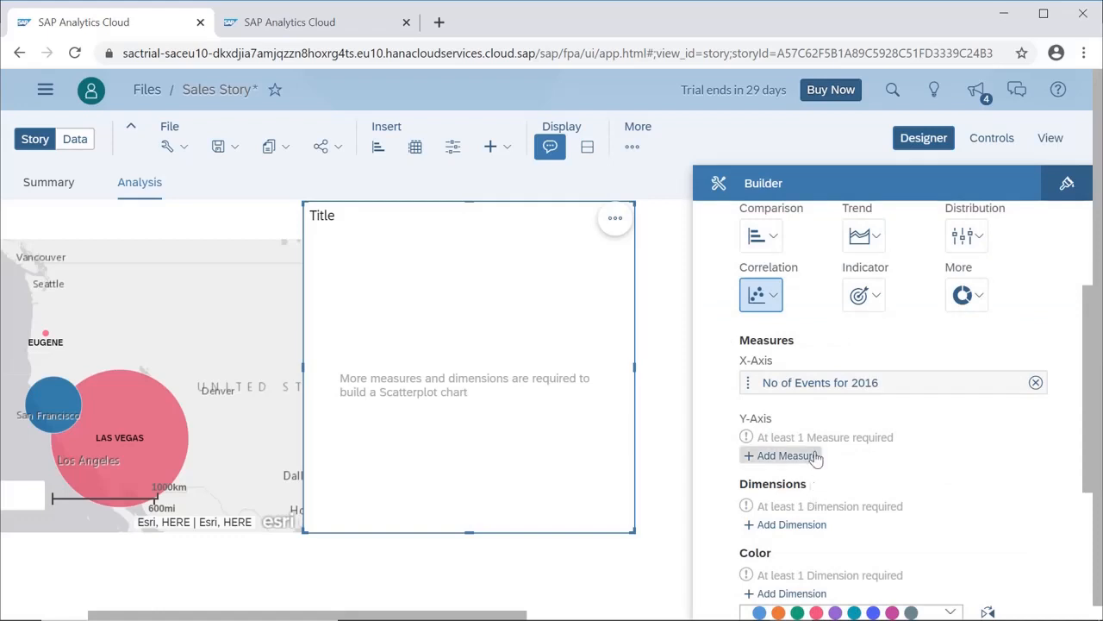
{"action": "left_click", "coordinate": [804, 456]}
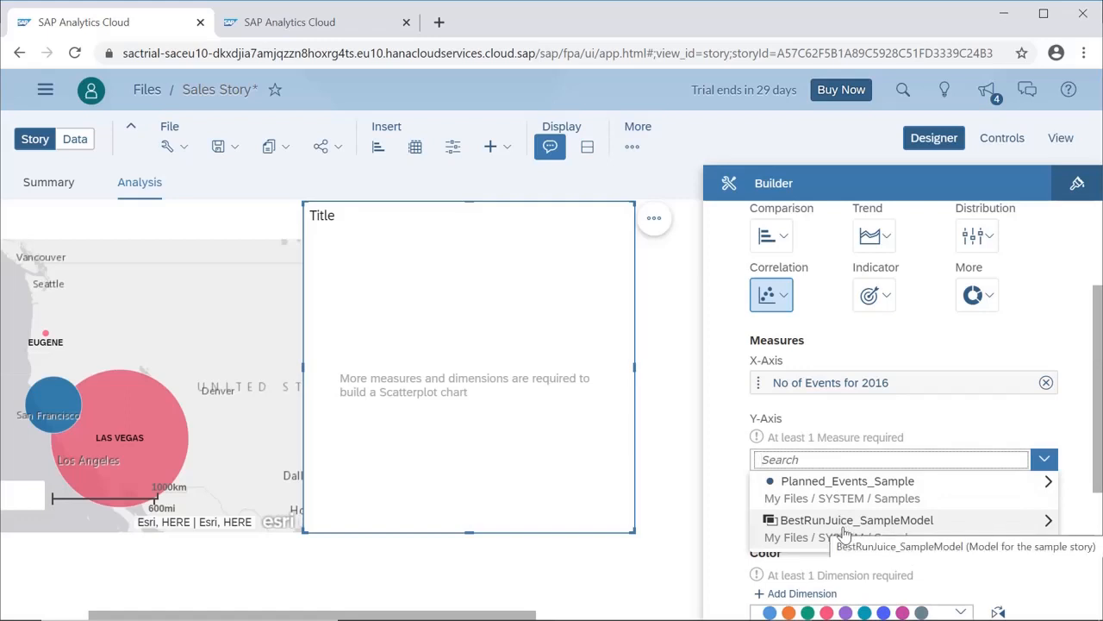
{"action": "left_click", "coordinate": [845, 525]}
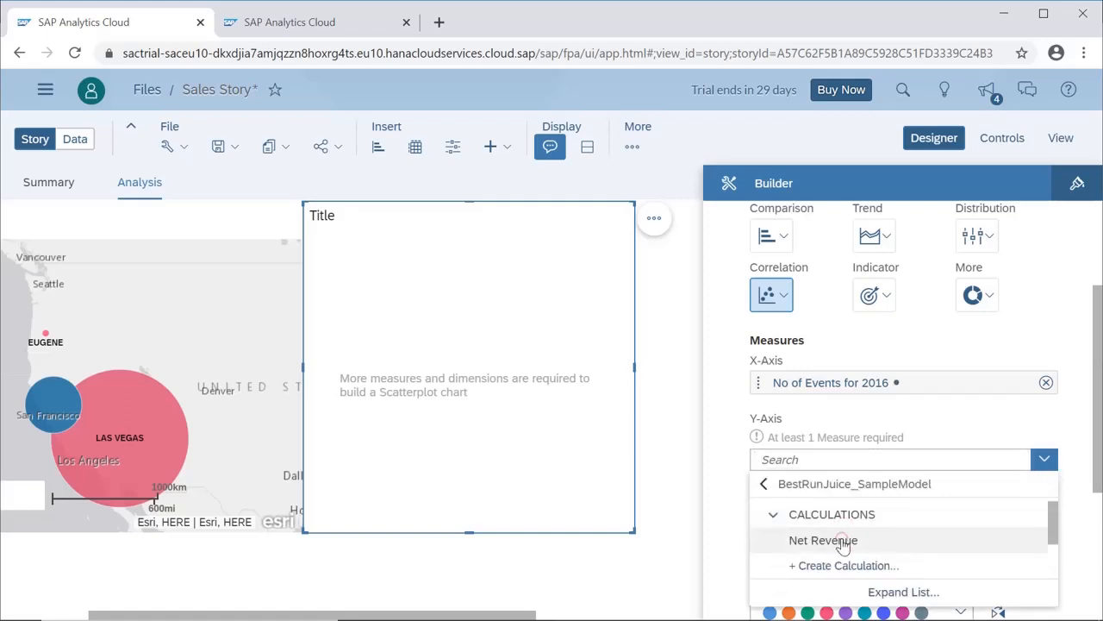
{"action": "left_click", "coordinate": [843, 541]}
Step: Color the scatterplot by the linked City dimension from Planned_Events_Sample
{"action": "scroll", "coordinate": [881, 470], "scroll_direction": "down", "scroll_amount": 4}
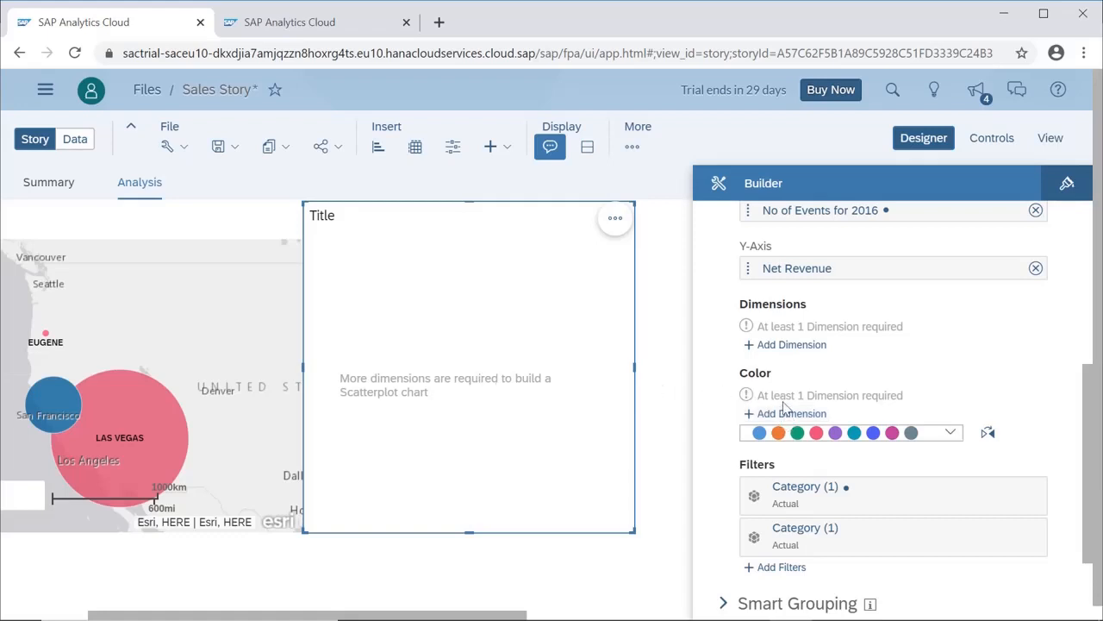
{"action": "left_click", "coordinate": [786, 412]}
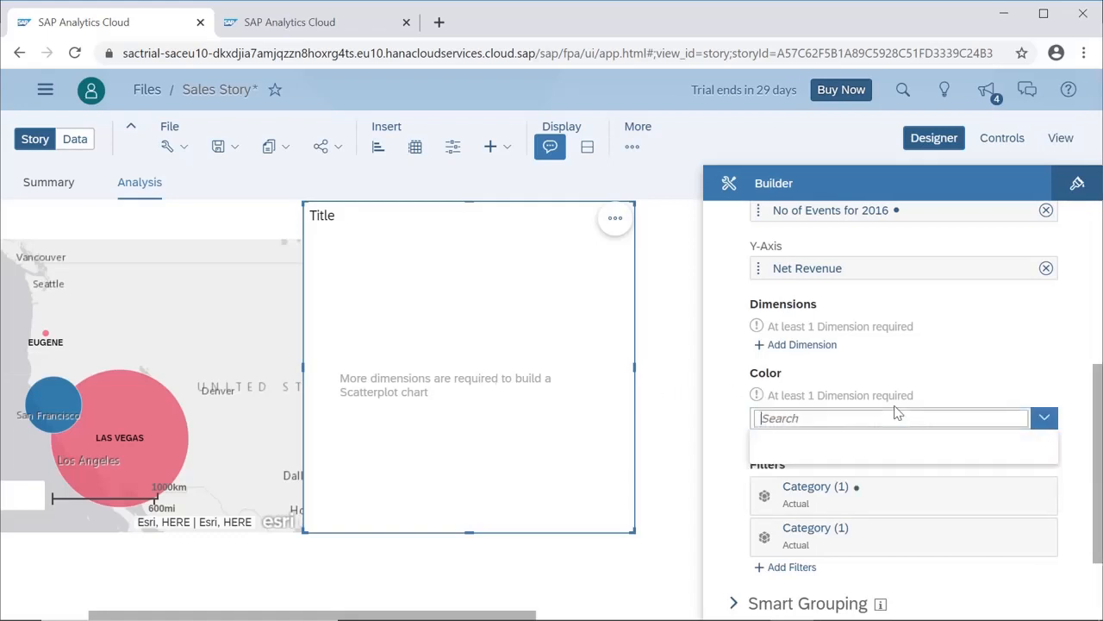
{"action": "left_click", "coordinate": [879, 455]}
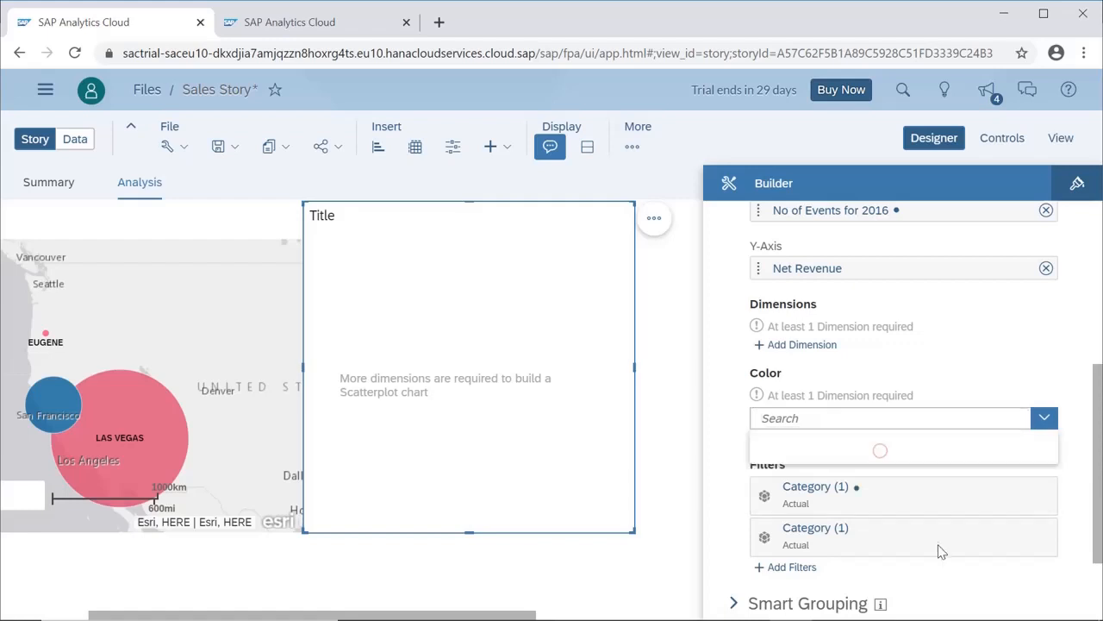
{"action": "scroll", "coordinate": [923, 552], "scroll_direction": "down", "scroll_amount": 3}
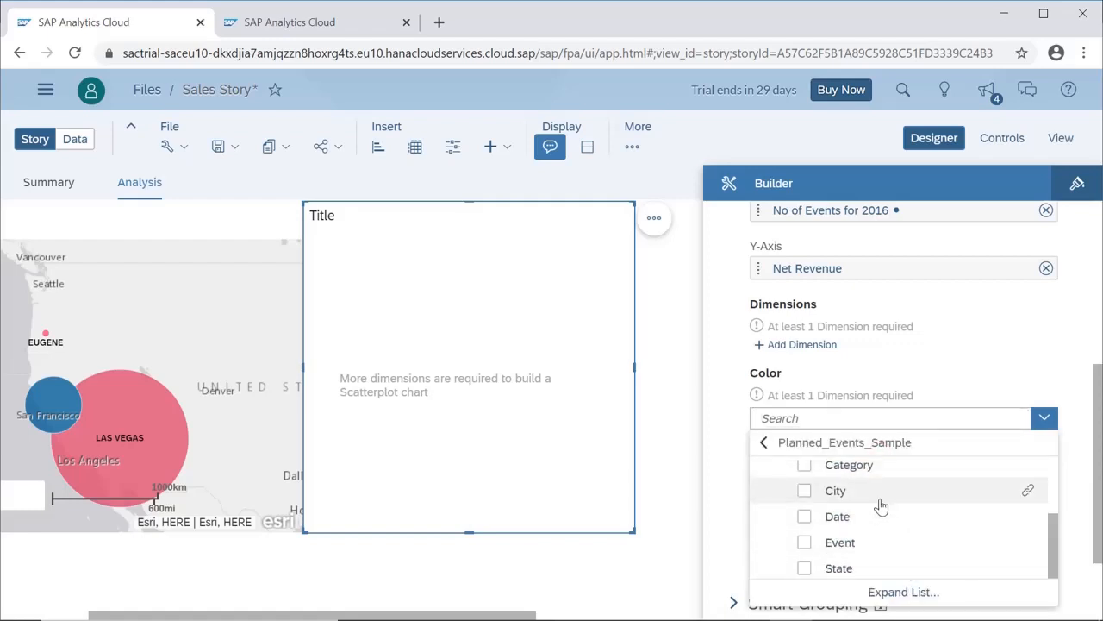
{"action": "mouse_move", "coordinate": [1026, 493]}
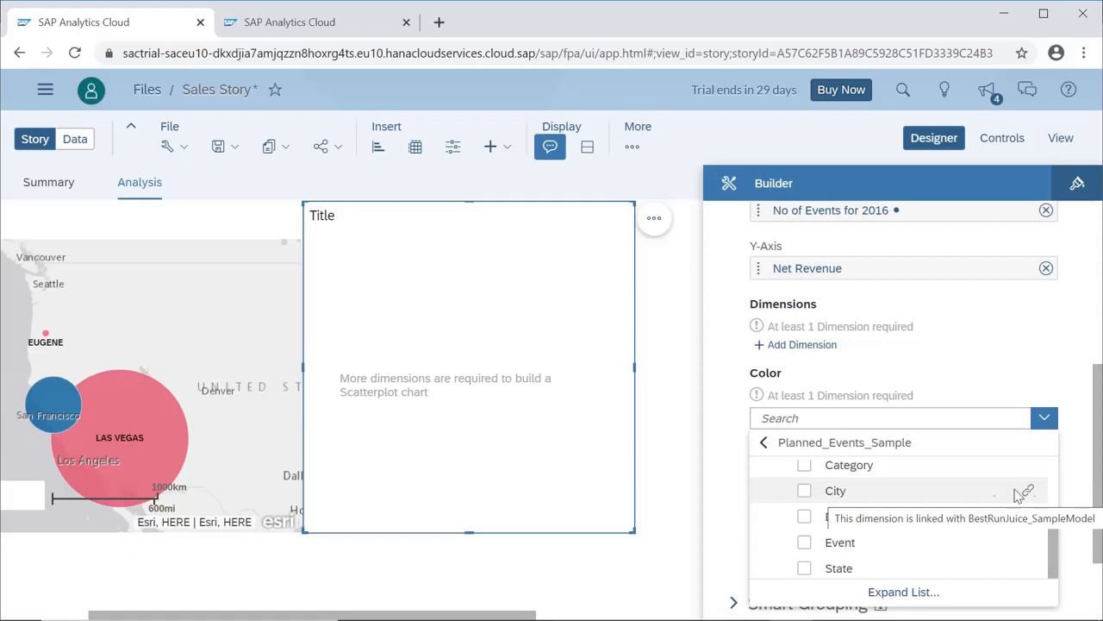
{"action": "left_click", "coordinate": [806, 491]}
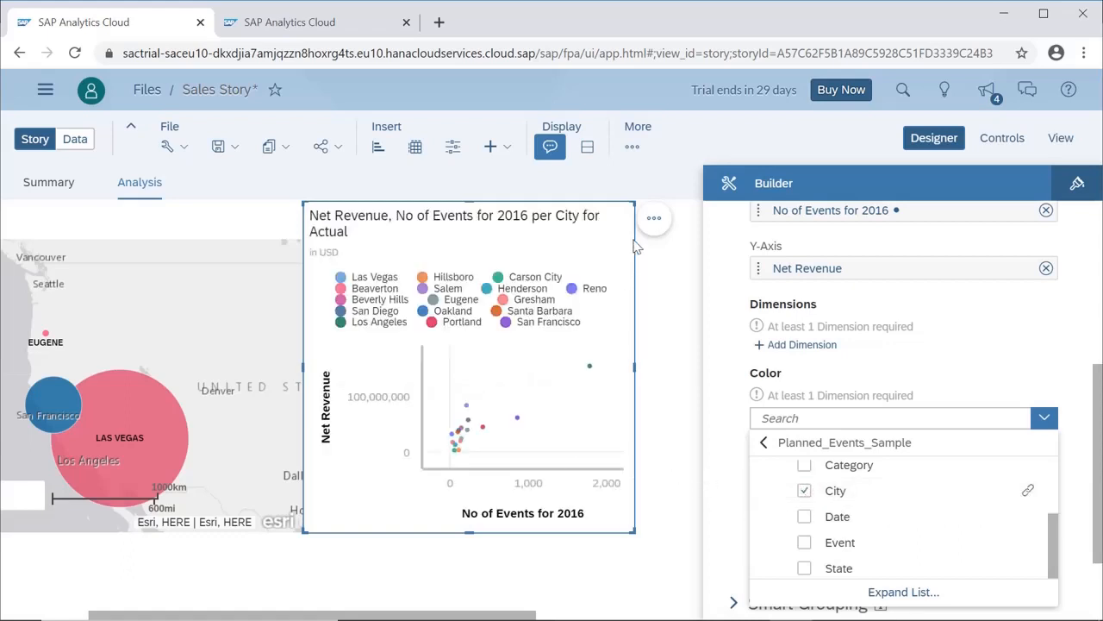
Step: Show the scatterplot in fullscreen and return to its data source settings
{"action": "left_click", "coordinate": [653, 218]}
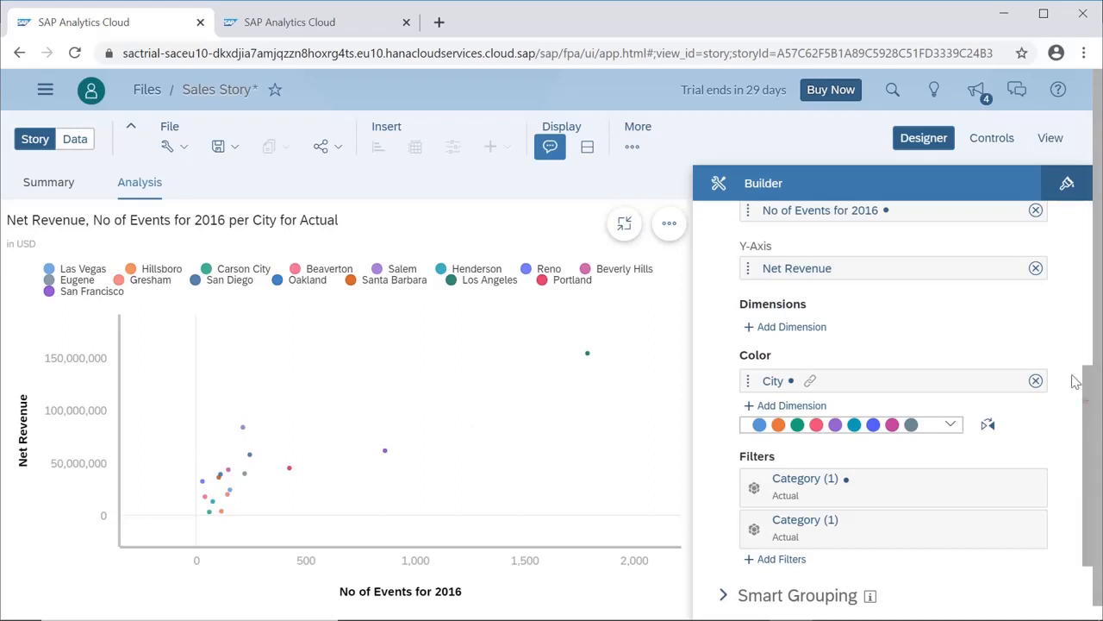
{"action": "scroll", "coordinate": [1077, 377], "scroll_direction": "up", "scroll_amount": 5}
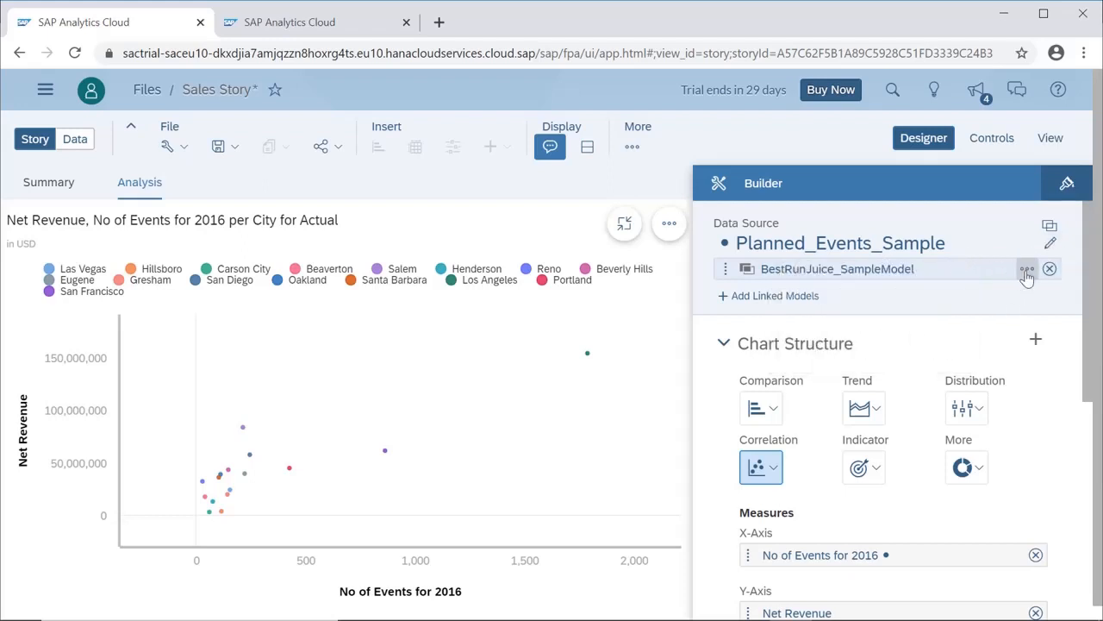
Step: Examine the link type, unlinked dimension and active linked dimension options of the scatterplot's BestRunJuice_SampleModel link
{"action": "left_click", "coordinate": [1031, 272]}
{"action": "left_click", "coordinate": [1048, 245]}
{"action": "left_click", "coordinate": [1027, 271]}
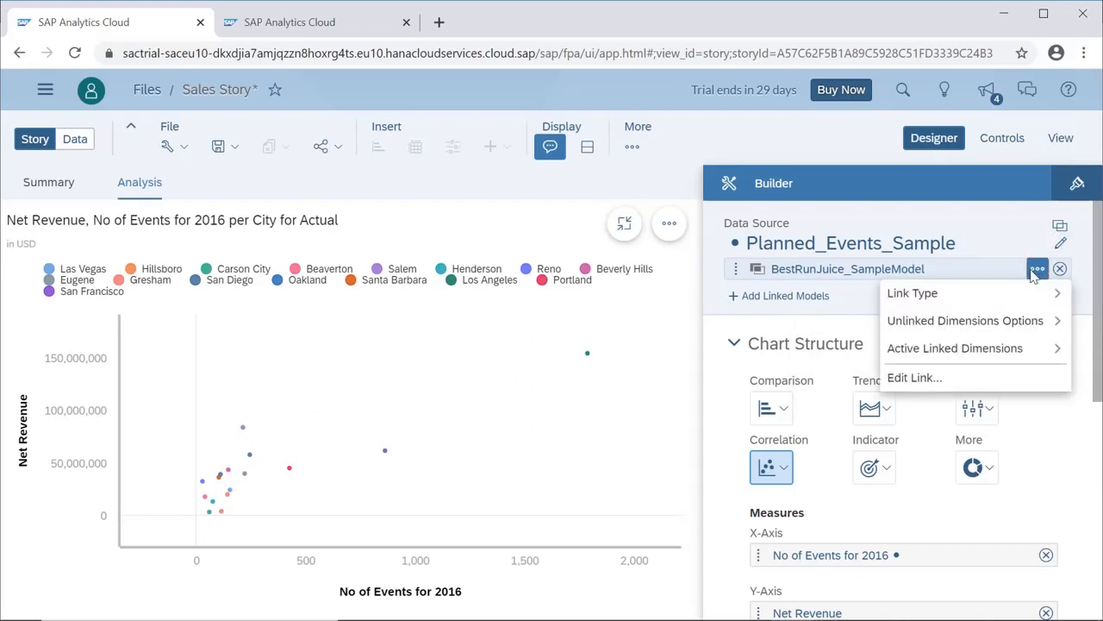
{"action": "mouse_move", "coordinate": [1014, 302]}
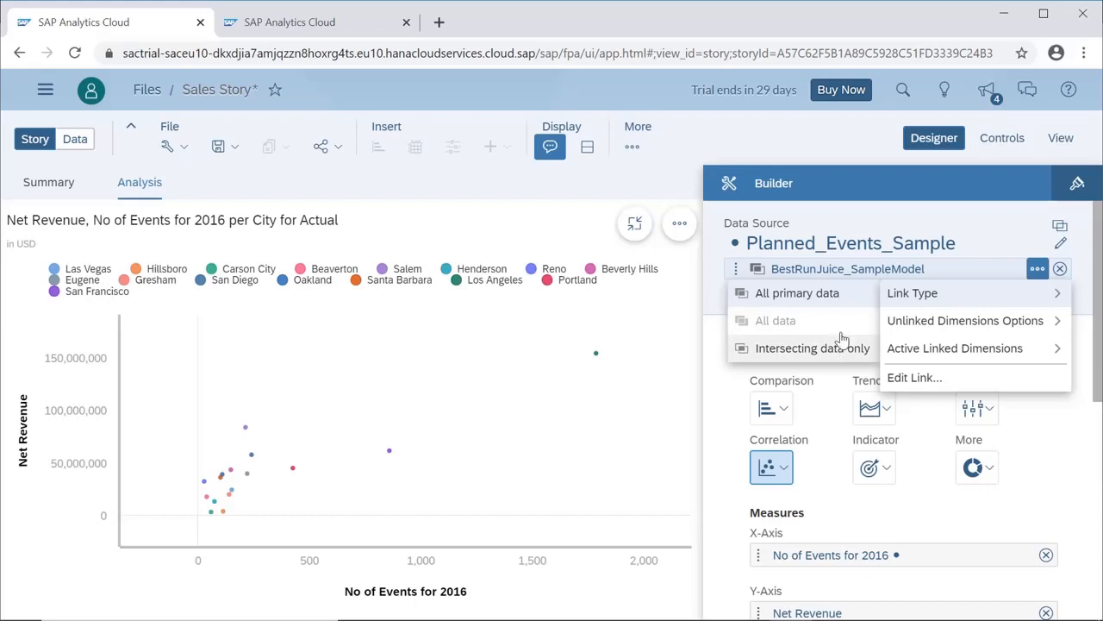
{"action": "mouse_move", "coordinate": [816, 332]}
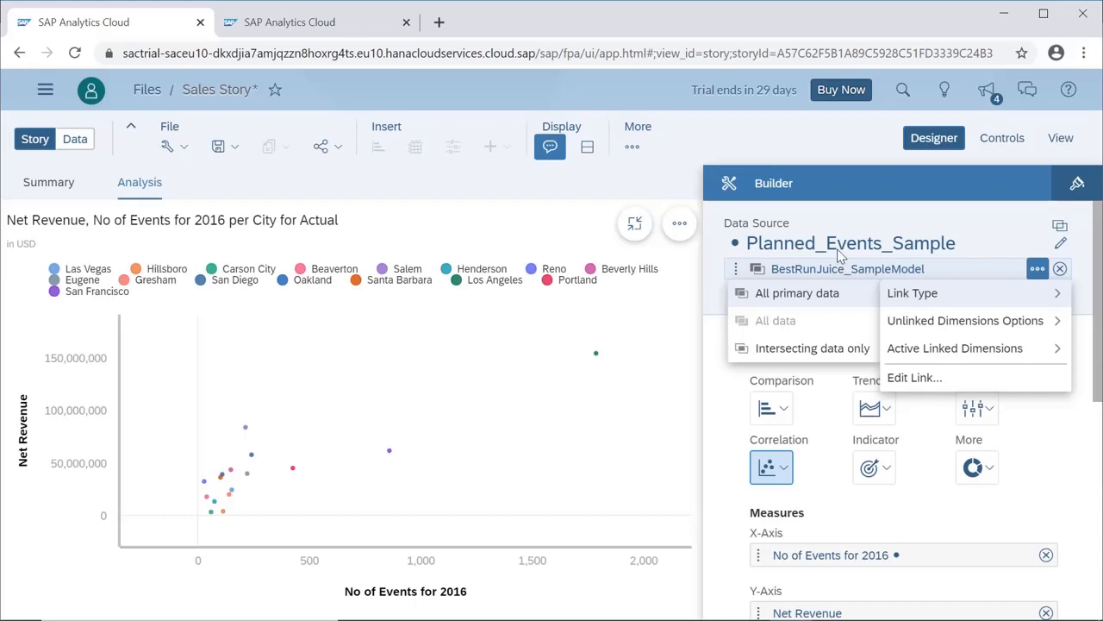
{"action": "mouse_move", "coordinate": [780, 327]}
{"action": "mouse_move", "coordinate": [981, 325]}
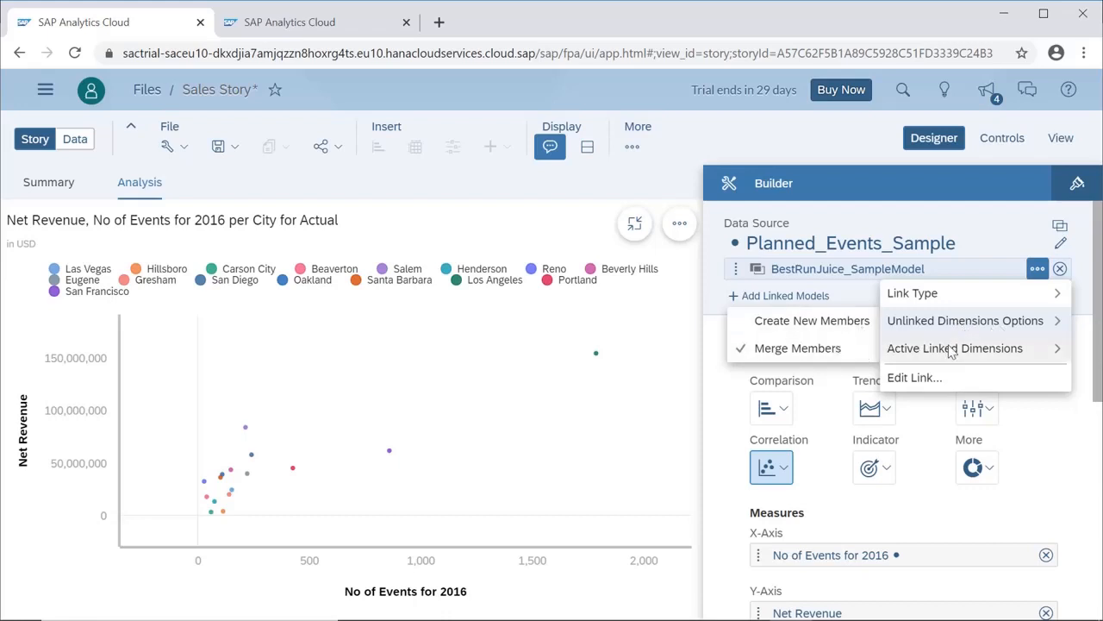
{"action": "mouse_move", "coordinate": [952, 351]}
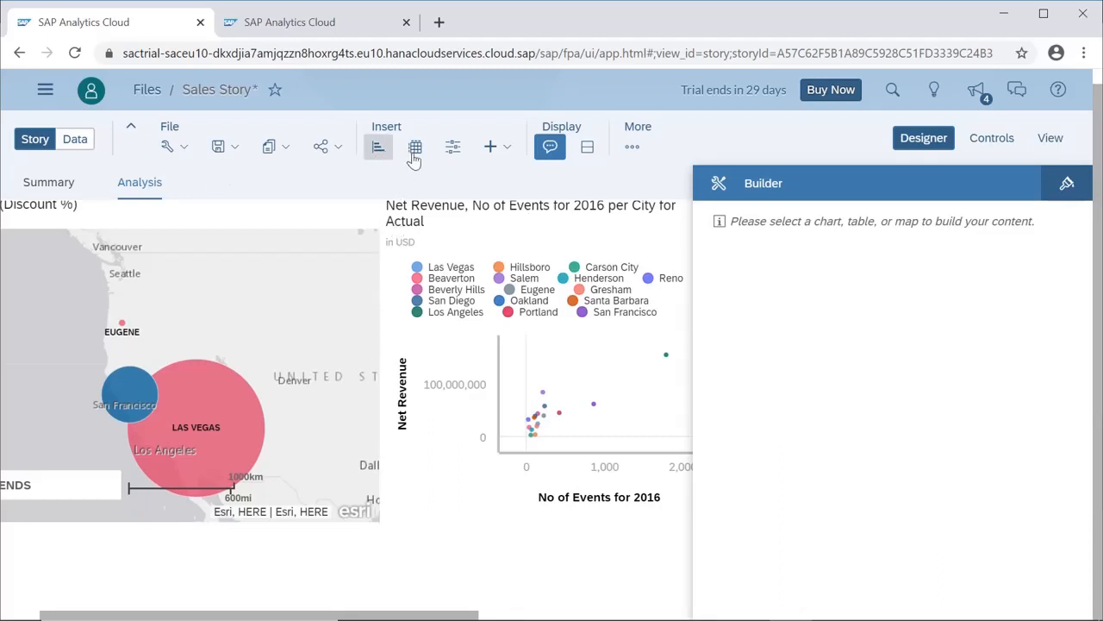
Step: Insert a stacked area trend chart based on BestRunJuice_SampleModel with Planned_Events_Sample as a linked model
{"action": "left_click", "coordinate": [379, 147]}
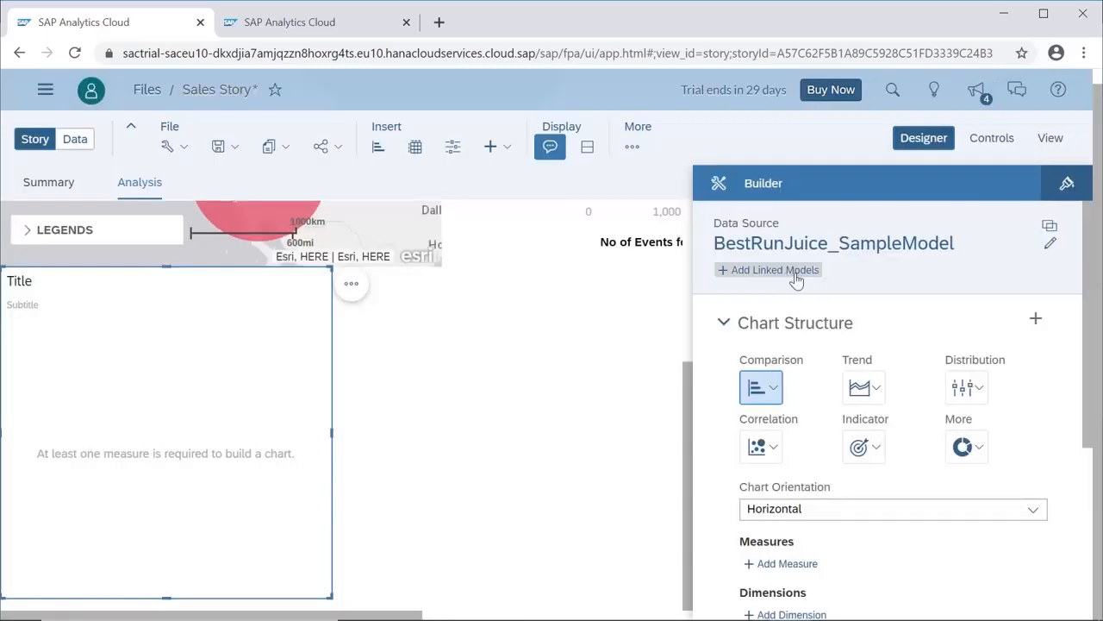
{"action": "left_click", "coordinate": [748, 325]}
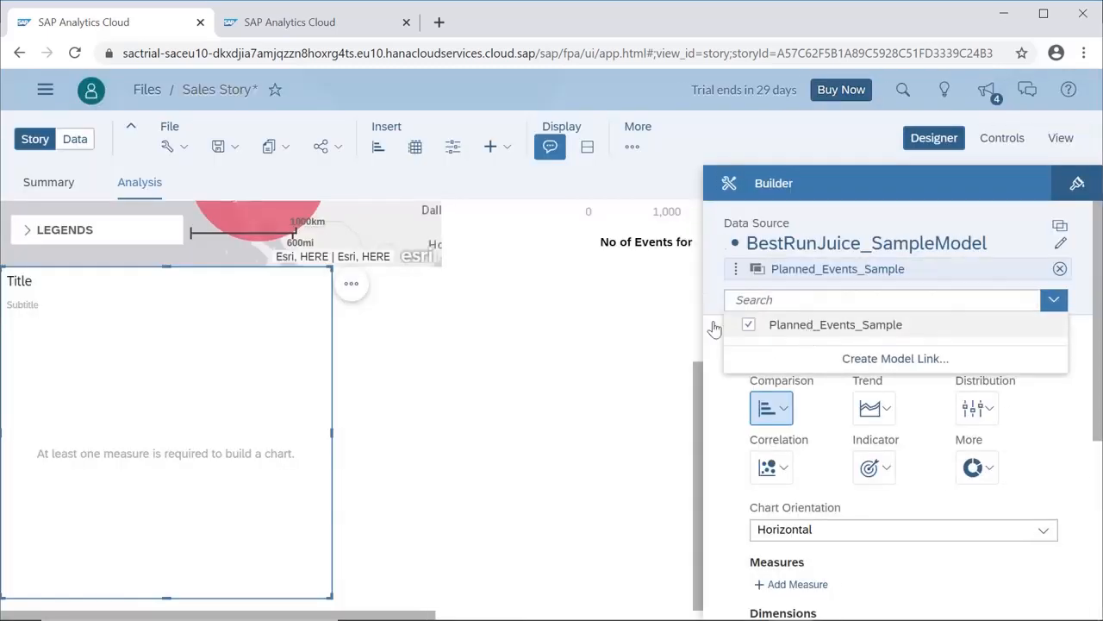
{"action": "left_click", "coordinate": [707, 308]}
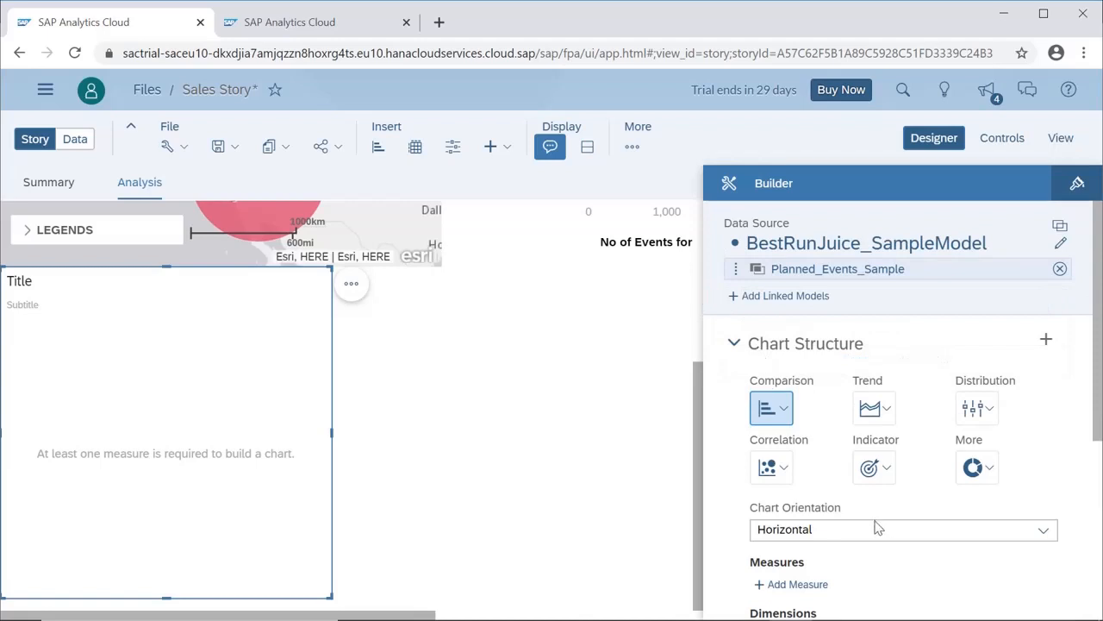
{"action": "left_click", "coordinate": [876, 408]}
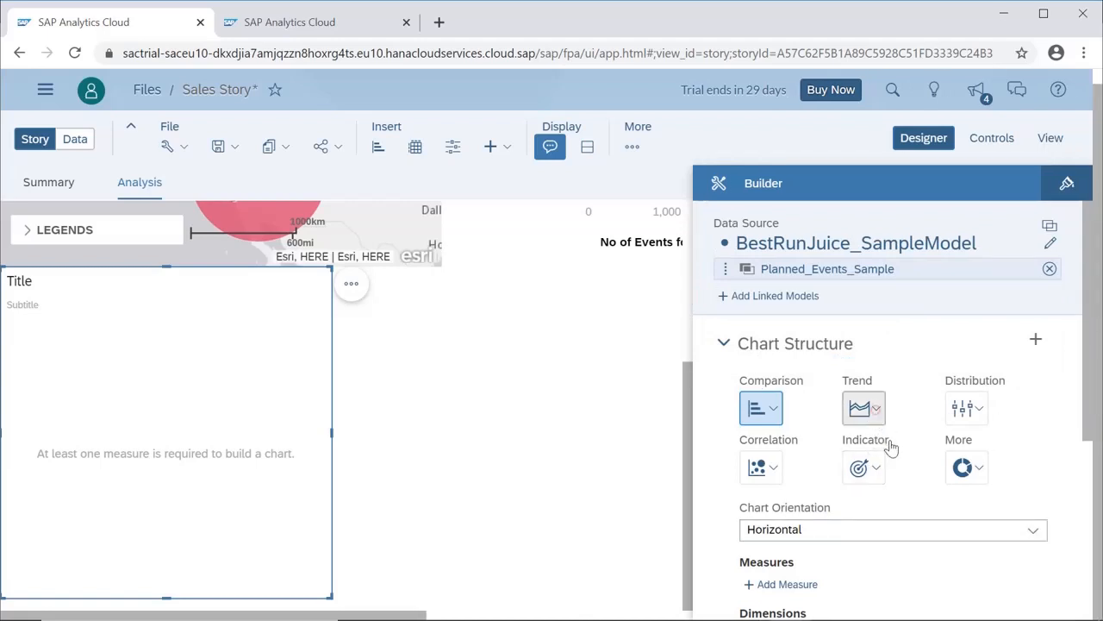
{"action": "left_click", "coordinate": [888, 442]}
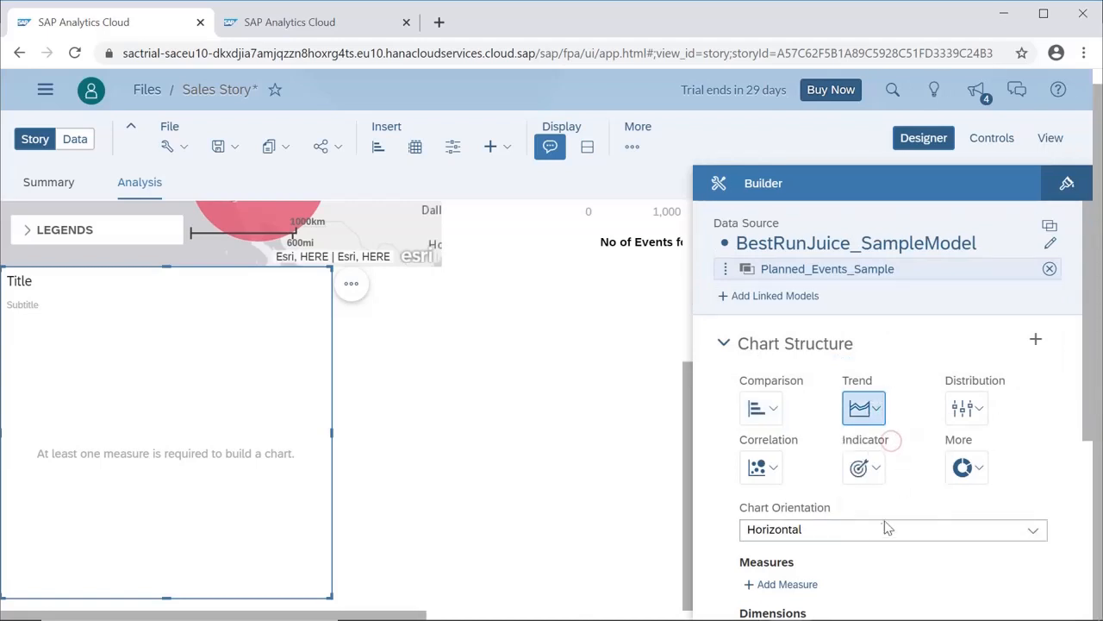
Step: Add Net Revenue from BestRunJuice_SampleModel and No of Events for 2016 from Planned_Events_Sample as the area chart's measures
{"action": "scroll", "coordinate": [830, 585], "scroll_direction": "down", "scroll_amount": 2}
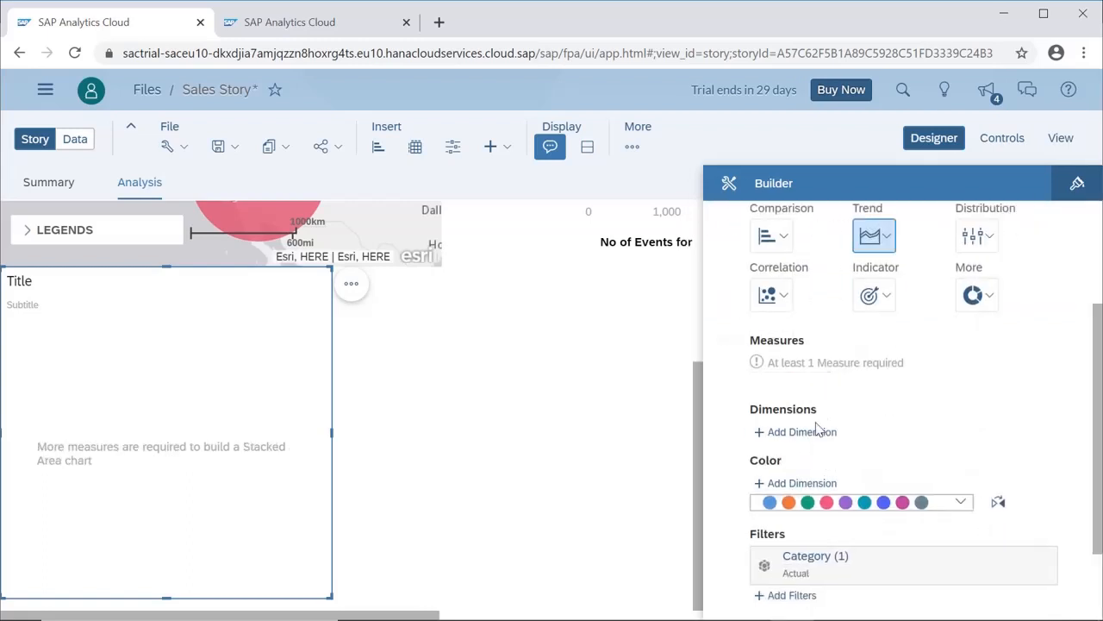
{"action": "left_click", "coordinate": [790, 381]}
{"action": "left_click", "coordinate": [838, 426]}
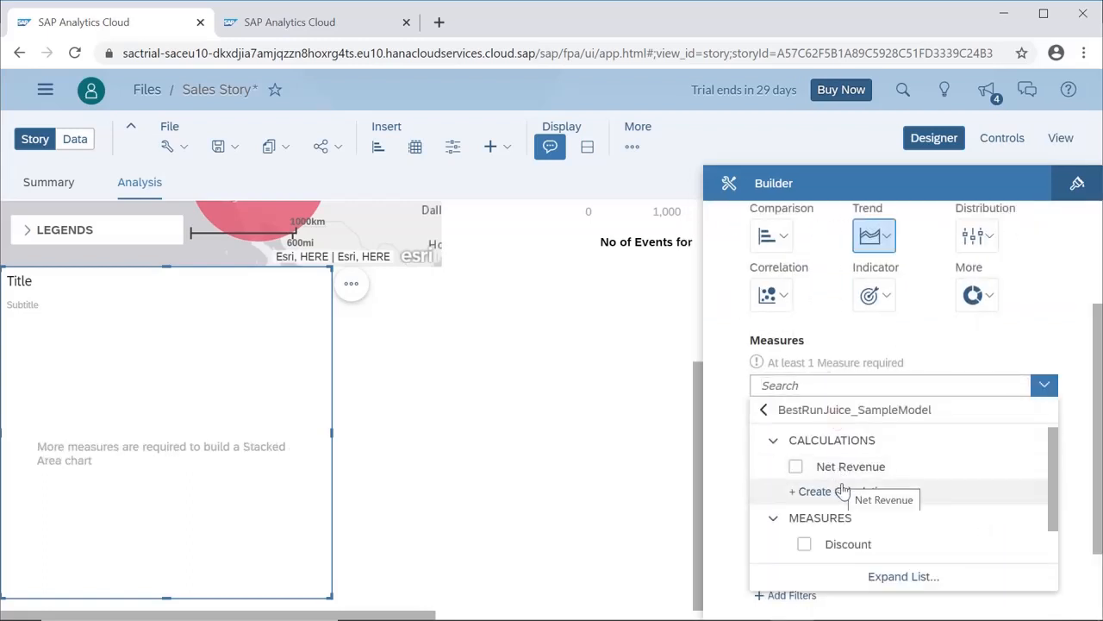
{"action": "left_click", "coordinate": [842, 468]}
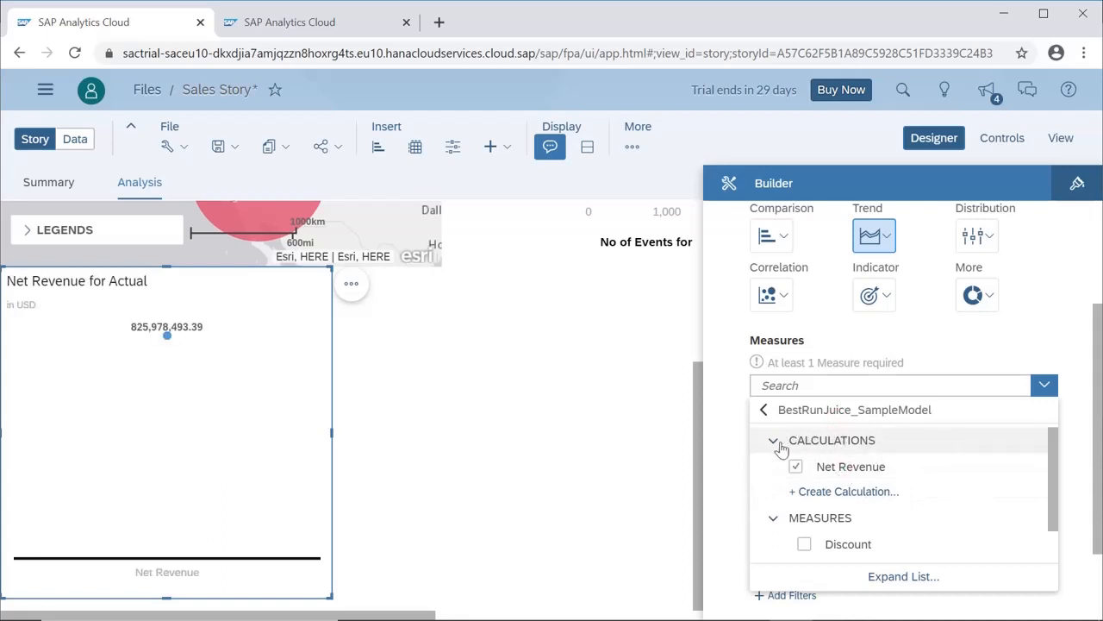
{"action": "left_click", "coordinate": [733, 395]}
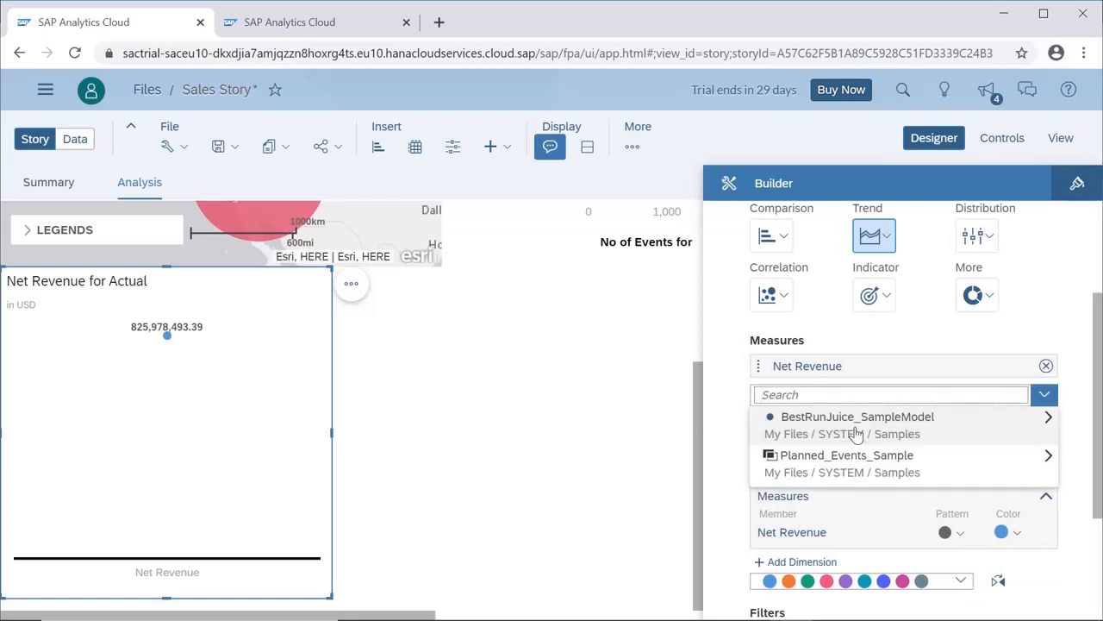
{"action": "left_click", "coordinate": [806, 455]}
{"action": "left_click", "coordinate": [857, 522]}
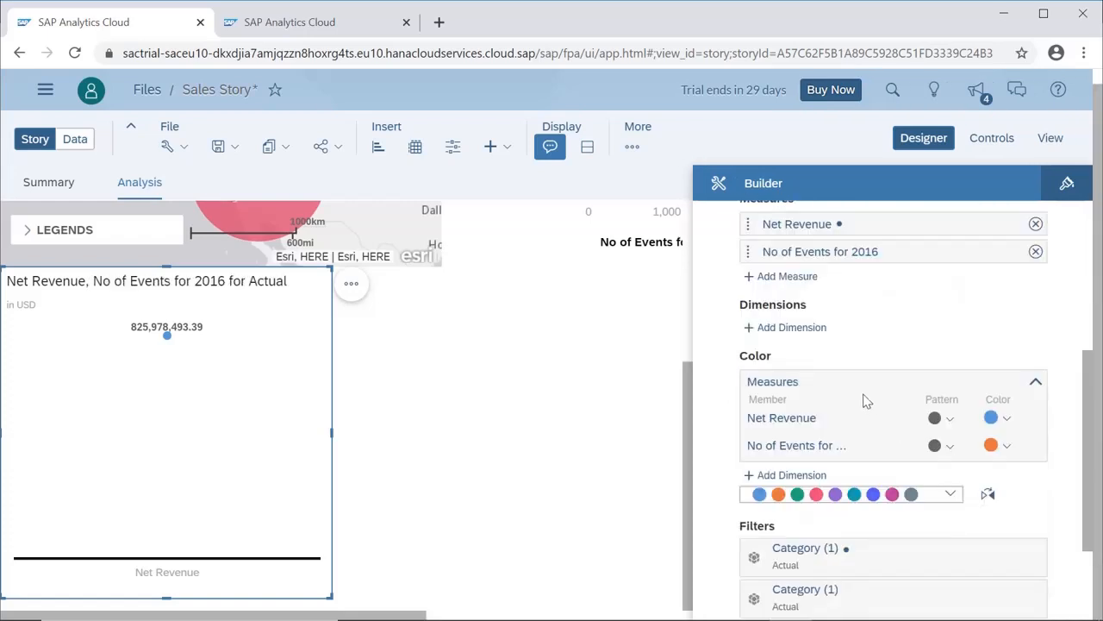
Step: Add the linked Location dimension from BestRunJuice_SampleModel to the area chart and show the chart in fullscreen
{"action": "left_click", "coordinate": [784, 332]}
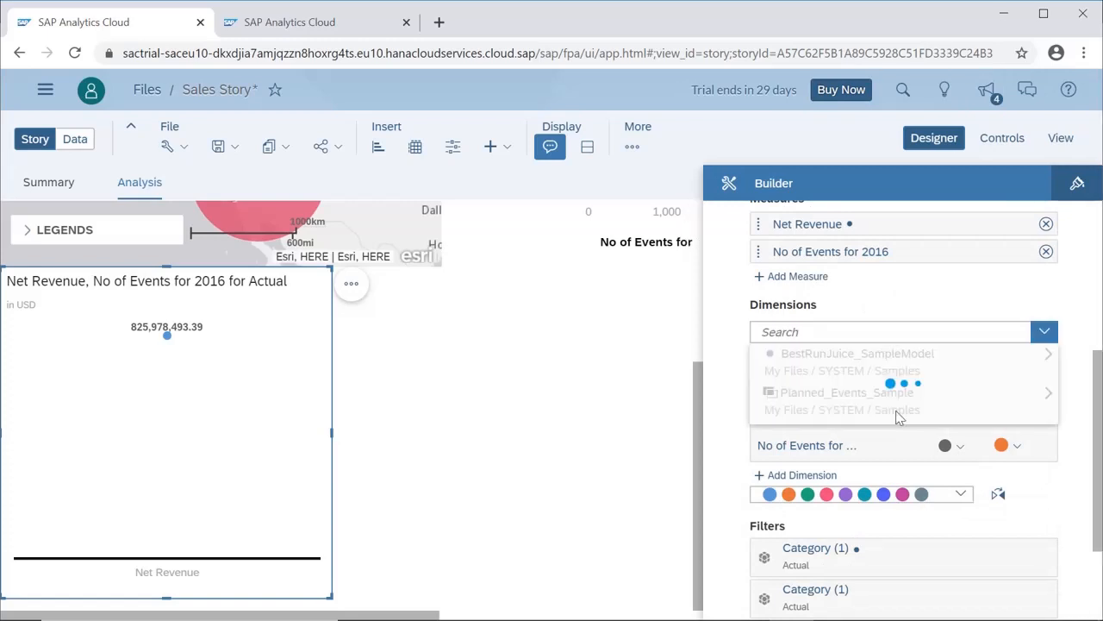
{"action": "left_click", "coordinate": [827, 373]}
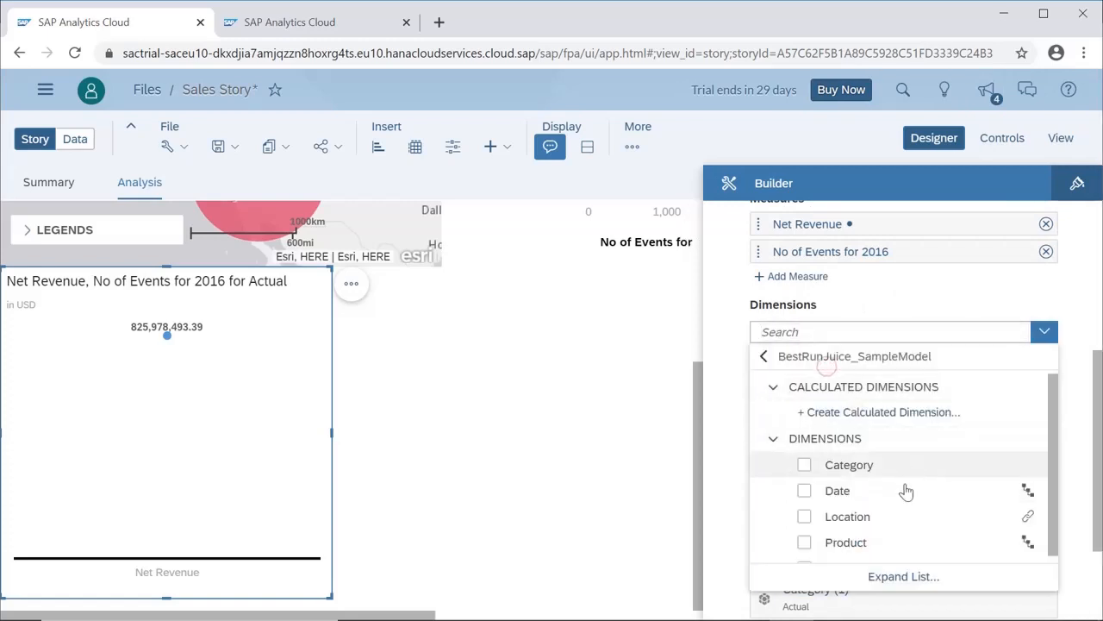
{"action": "left_click", "coordinate": [805, 517]}
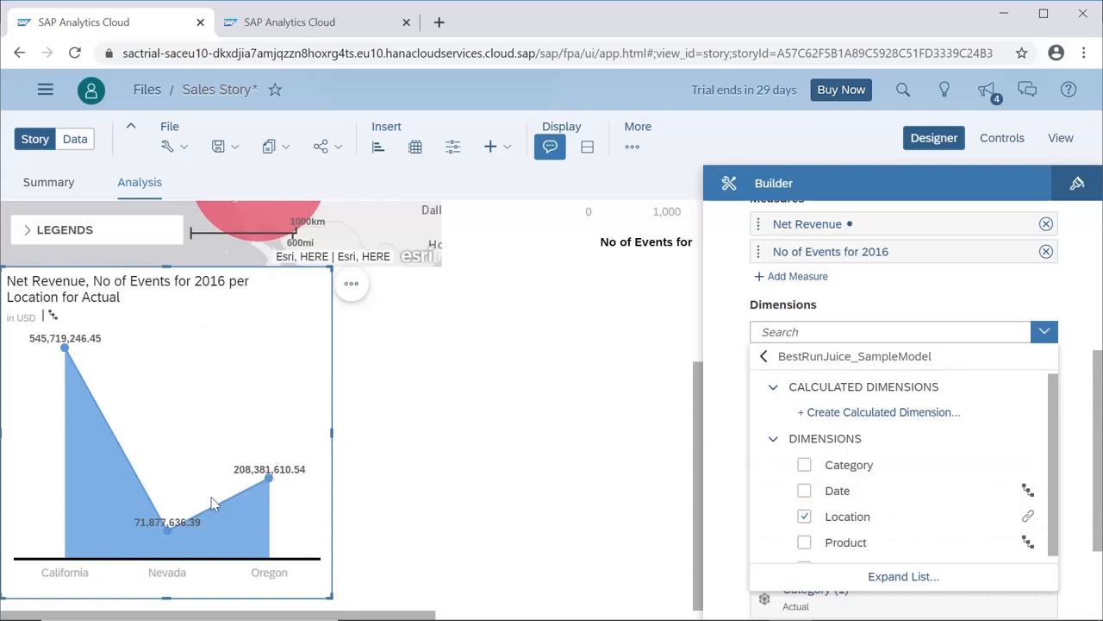
{"action": "left_click", "coordinate": [412, 468]}
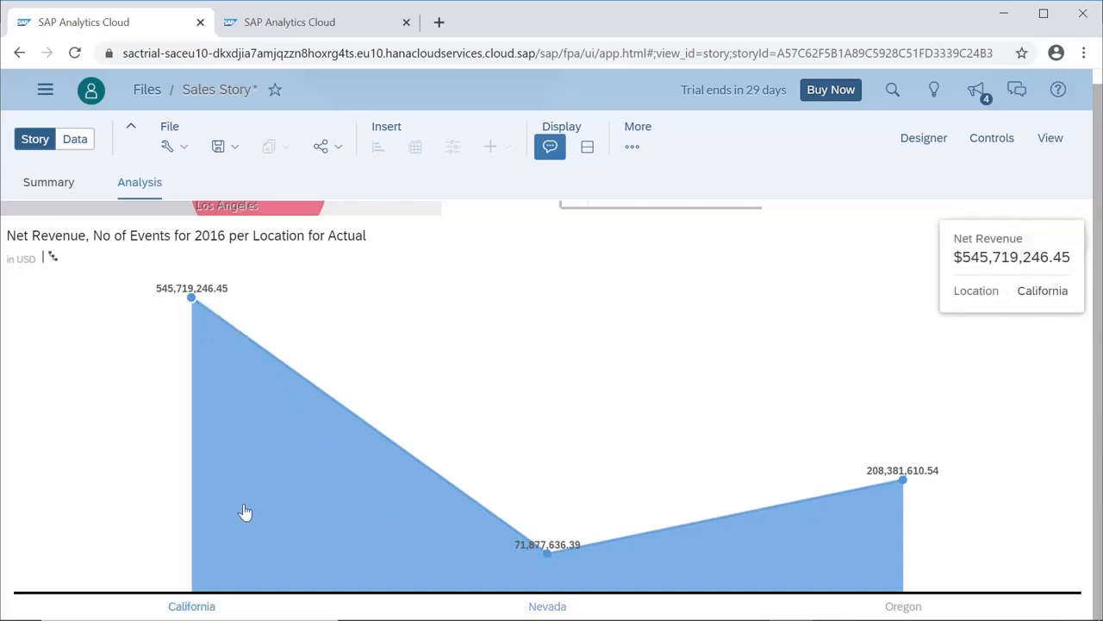
Step: Drill down on California in the area chart to its cities and exit fullscreen
{"action": "left_click", "coordinate": [195, 608]}
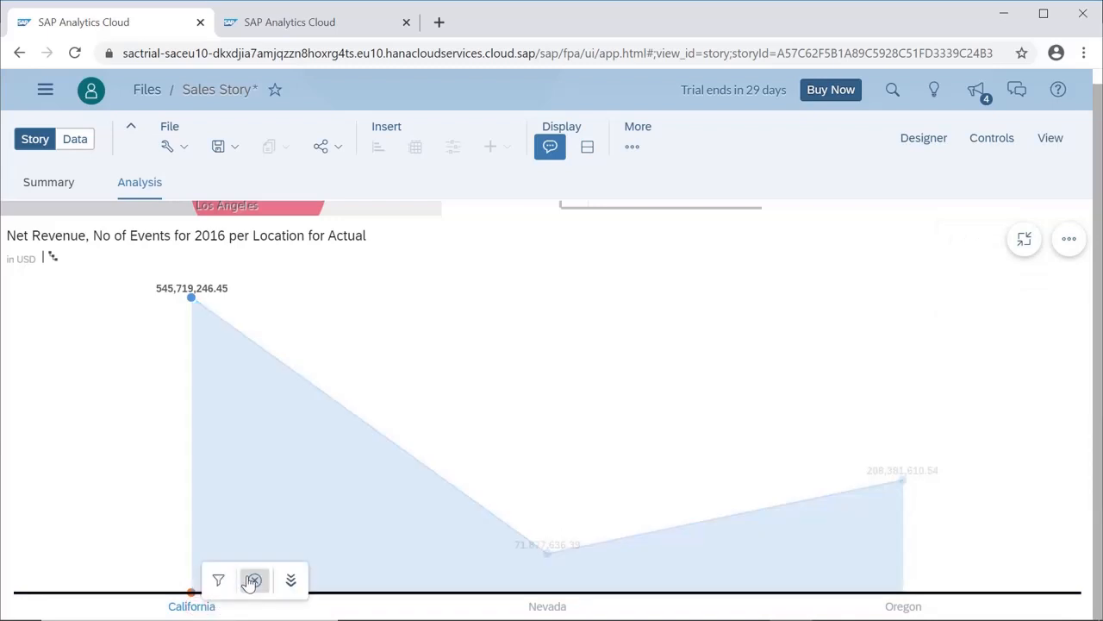
{"action": "left_click", "coordinate": [291, 579]}
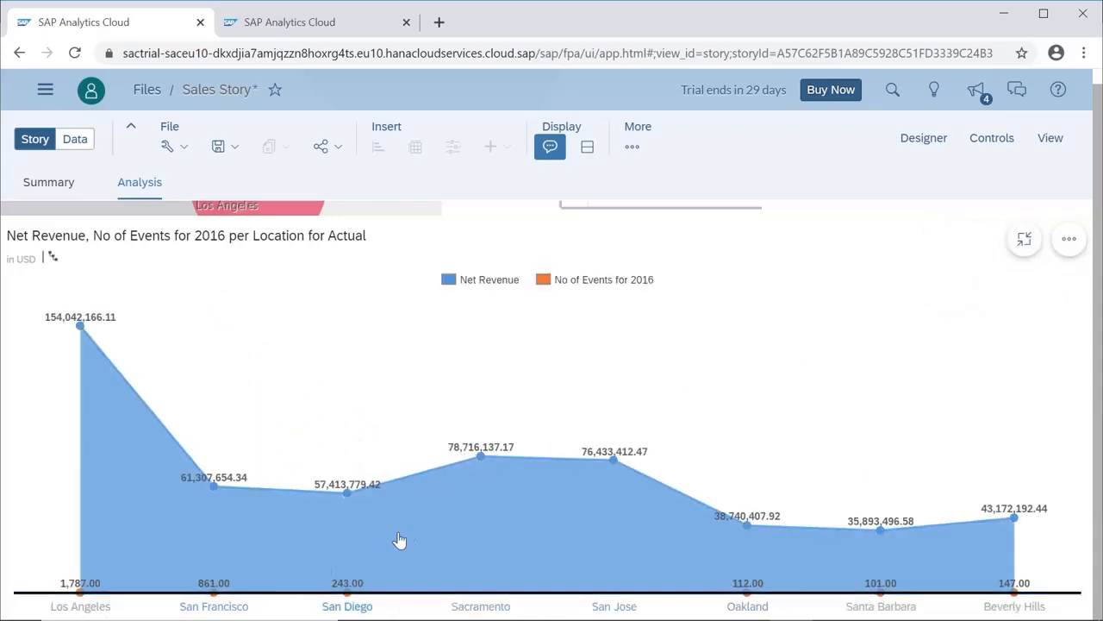
{"action": "left_click", "coordinate": [1024, 242]}
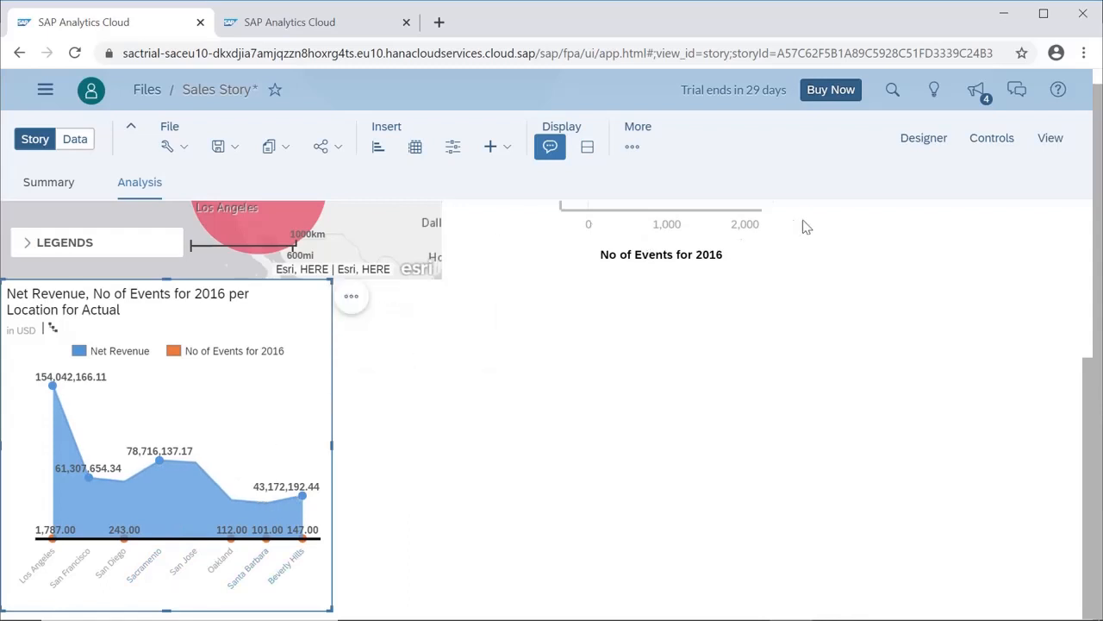
Step: Set the area chart's Planned_Events_Sample link type to All primary data and widen the chart on the page
{"action": "left_click", "coordinate": [929, 142]}
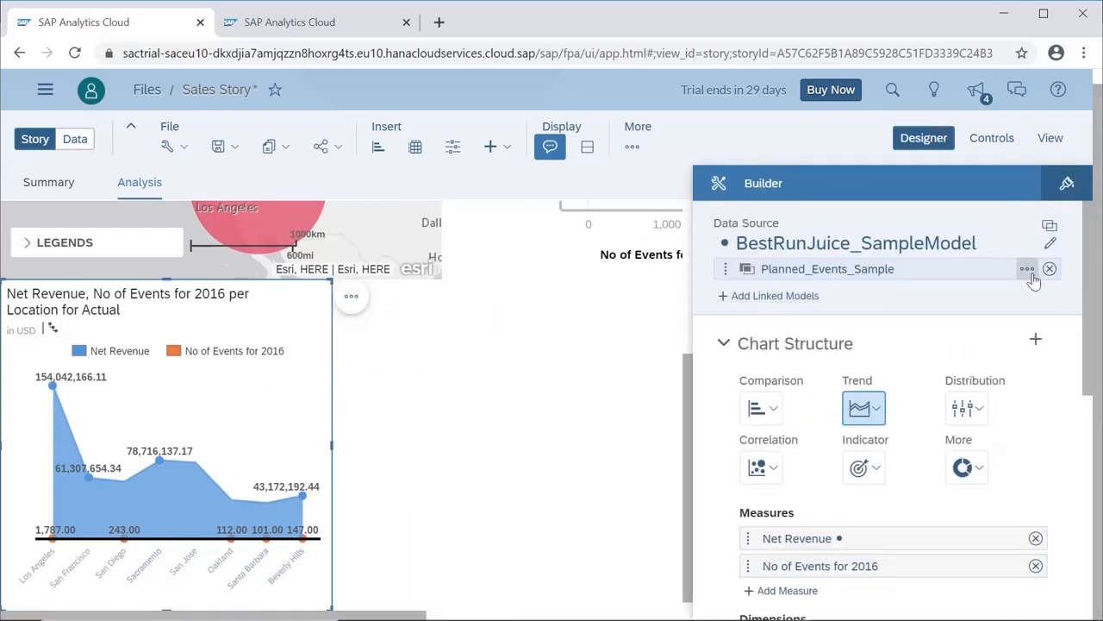
{"action": "left_click", "coordinate": [1028, 269]}
{"action": "mouse_move", "coordinate": [903, 297]}
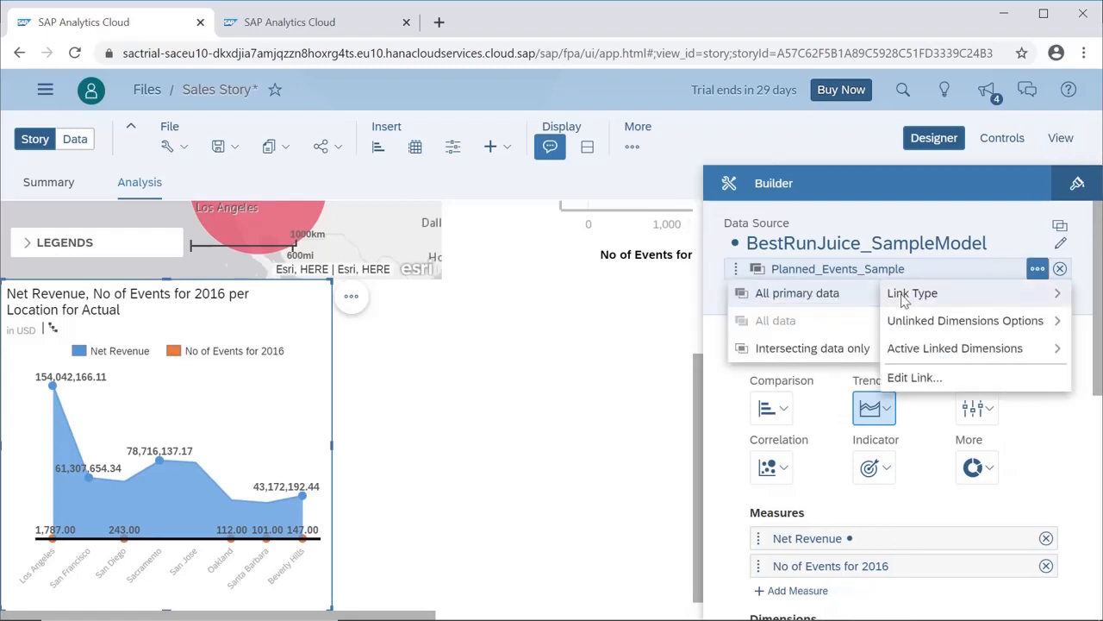
{"action": "left_click", "coordinate": [802, 298]}
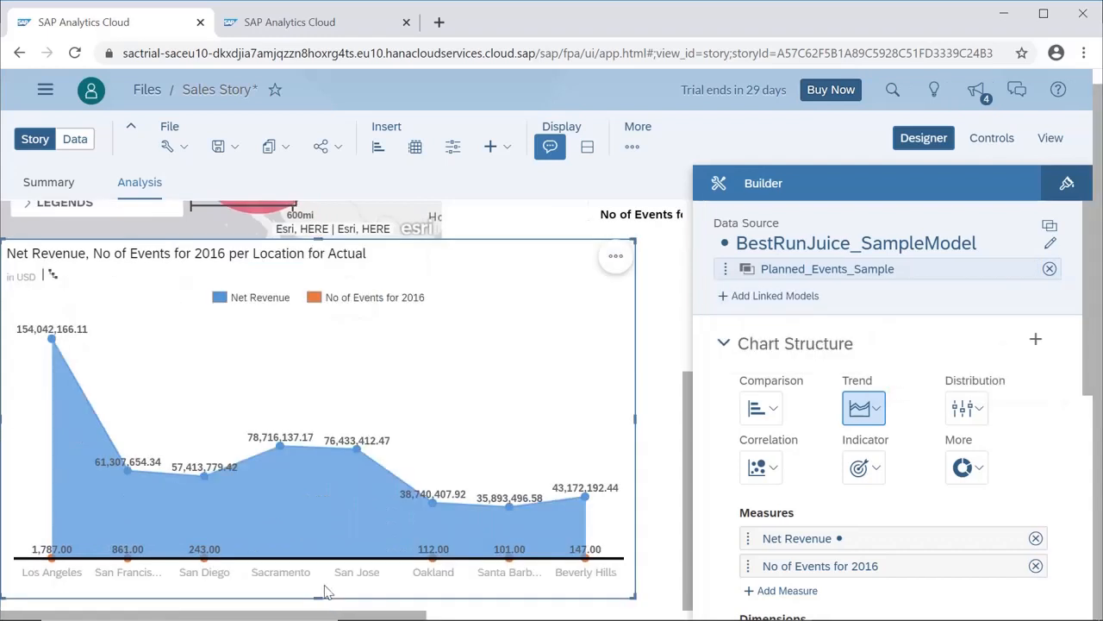
Step: Change the area chart's Planned_Events_Sample link type to Intersecting data only
{"action": "mouse_move", "coordinate": [279, 559]}
{"action": "mouse_move", "coordinate": [333, 433]}
{"action": "mouse_move", "coordinate": [812, 267]}
{"action": "left_click", "coordinate": [1027, 269]}
{"action": "mouse_move", "coordinate": [984, 300]}
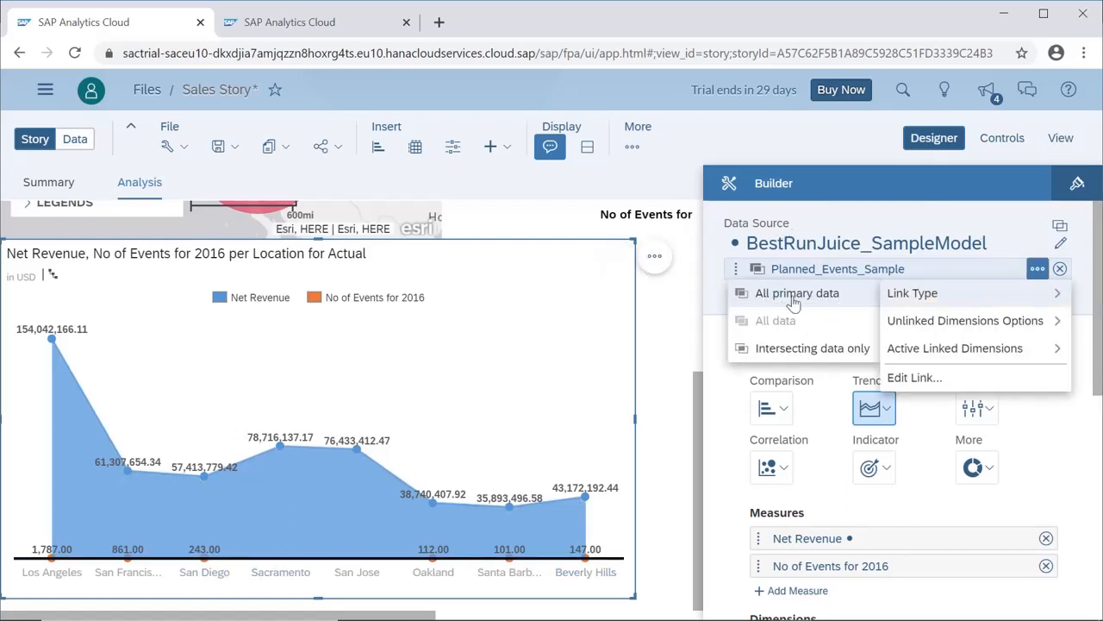
{"action": "left_click", "coordinate": [798, 349]}
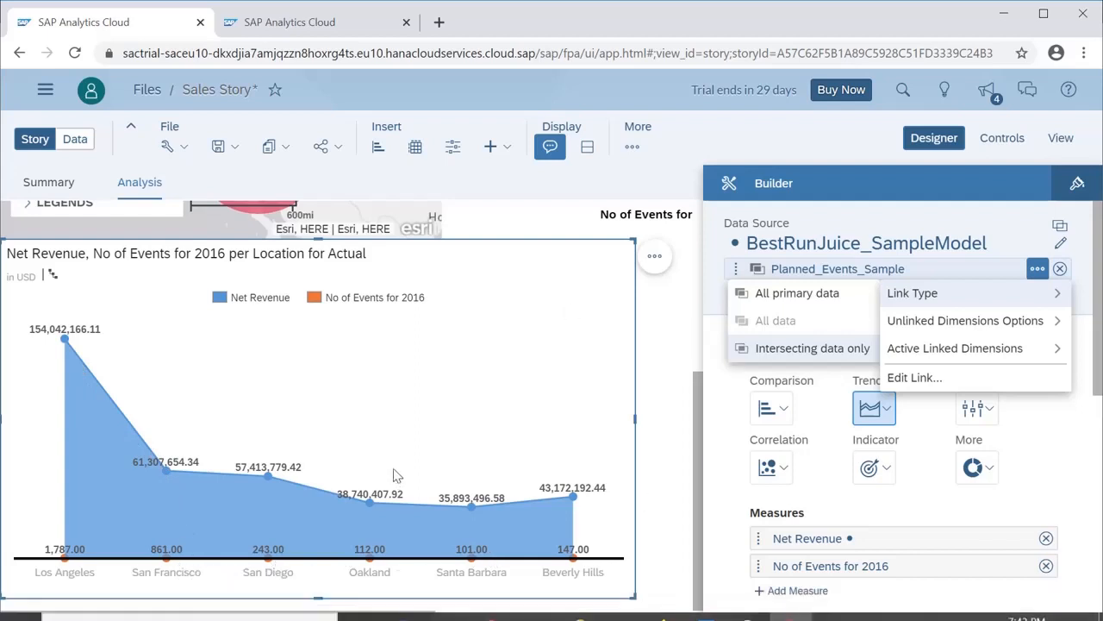
{"action": "left_click", "coordinate": [414, 614]}
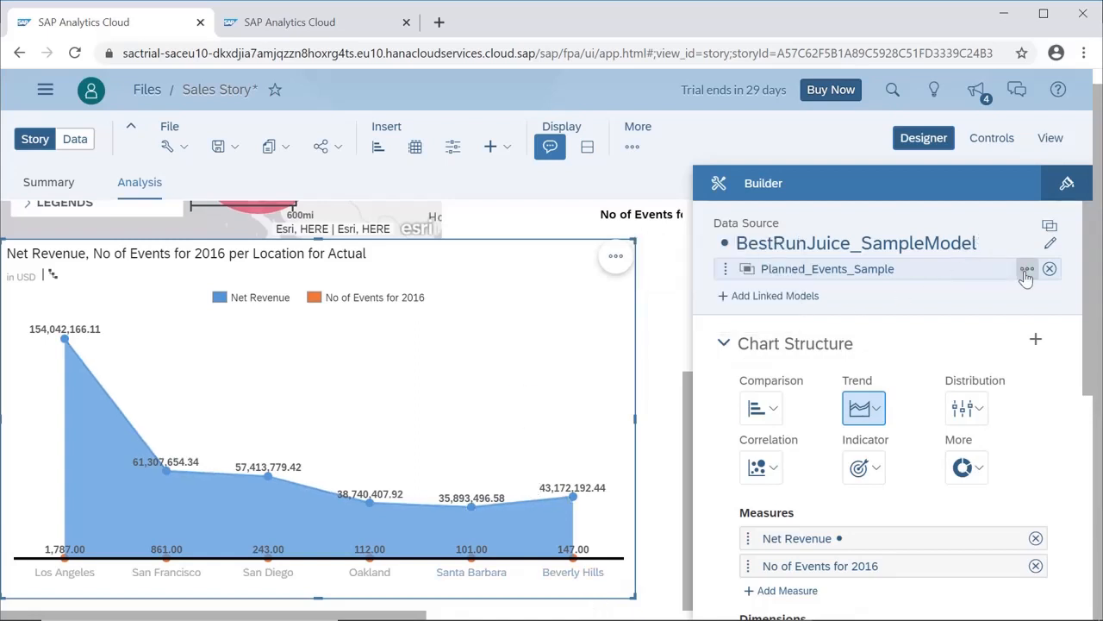
Step: Review the link type options for Planned_Events_Sample and the story's additional tools, including Link Dimensions
{"action": "left_click", "coordinate": [1025, 272]}
{"action": "mouse_move", "coordinate": [936, 304]}
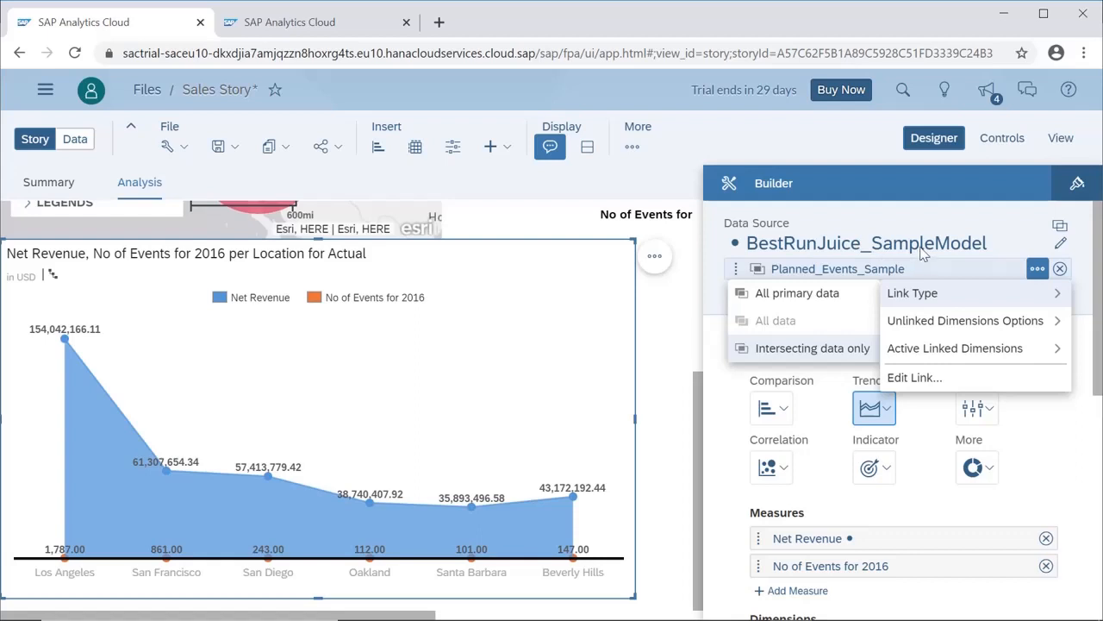
{"action": "left_click", "coordinate": [577, 373]}
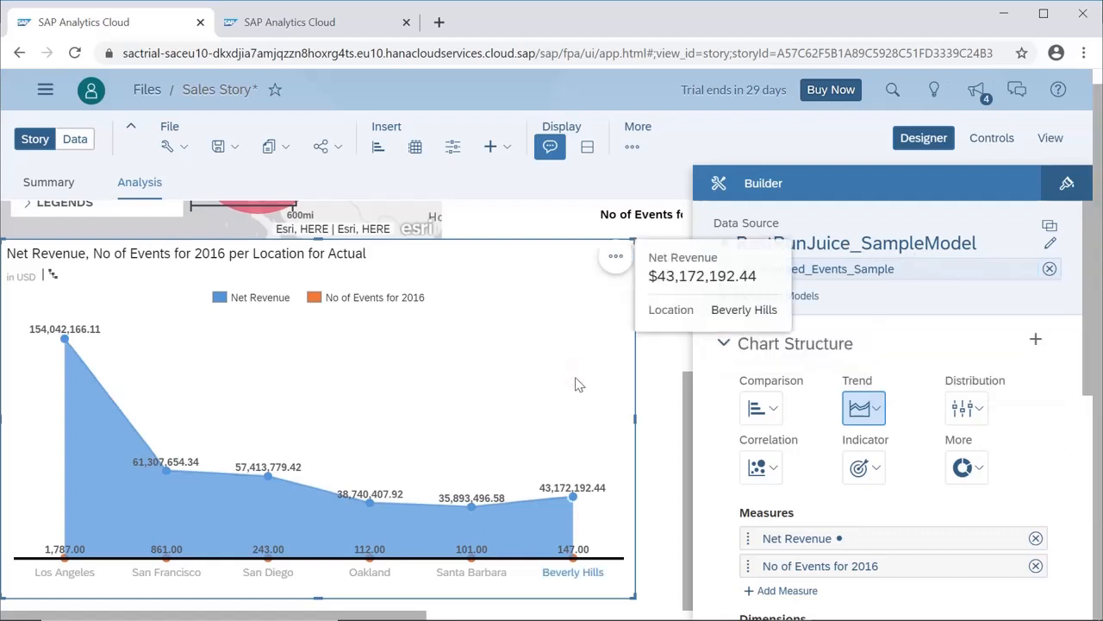
{"action": "left_click", "coordinate": [633, 150]}
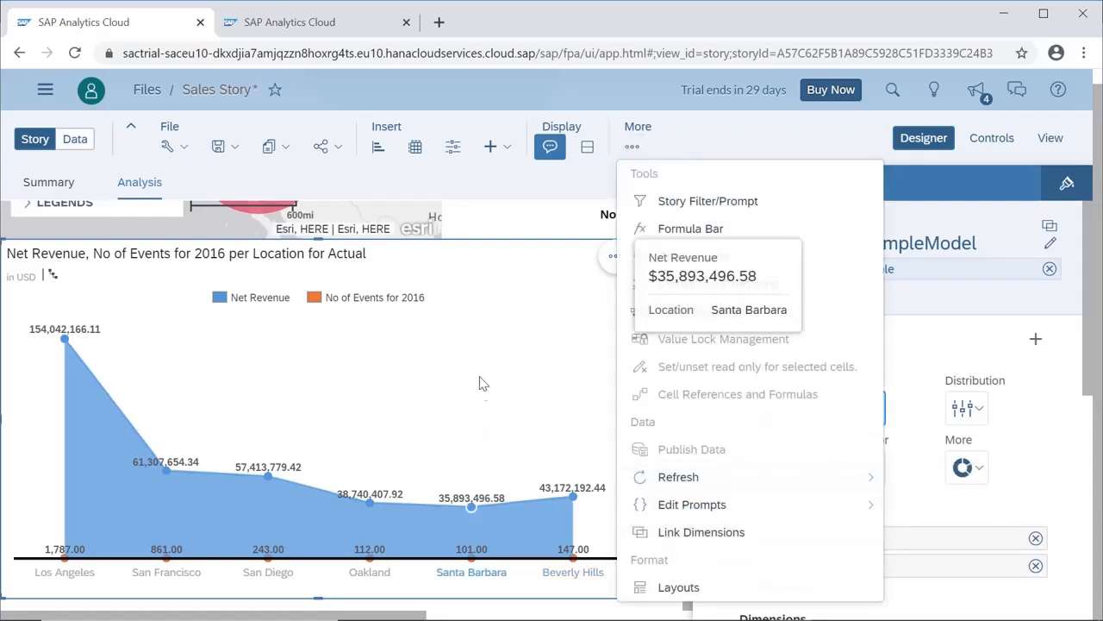